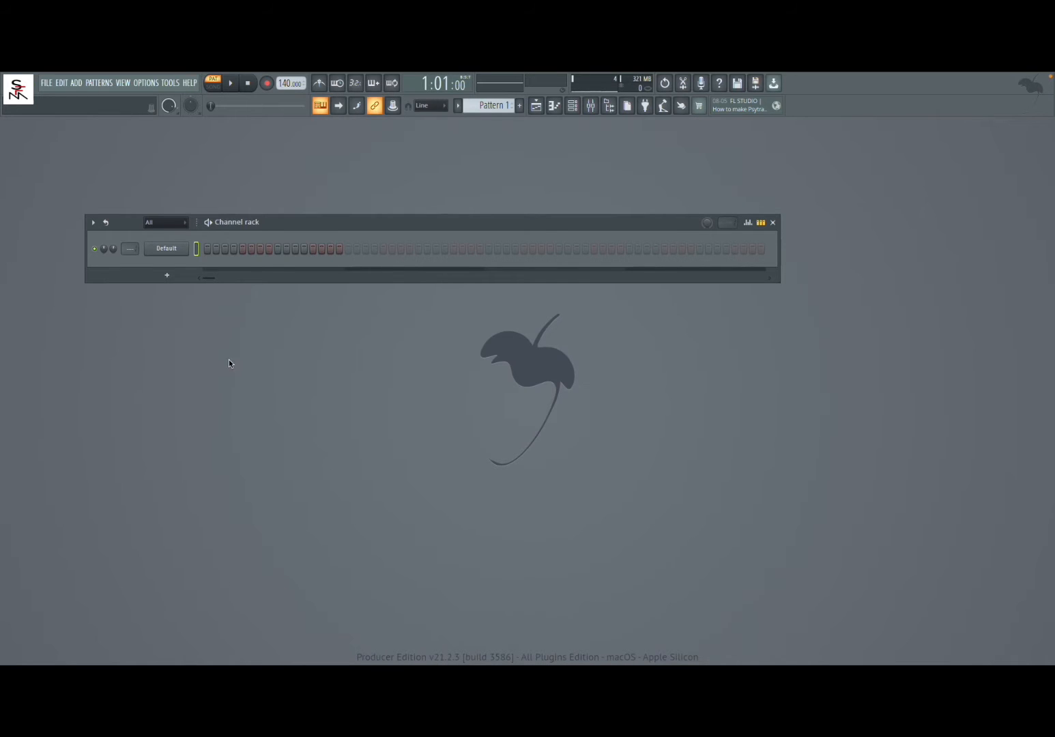
- Create a new project from the Empty template without saving changes to untitled.flp
click(47, 84)
mouse_move(104, 107)
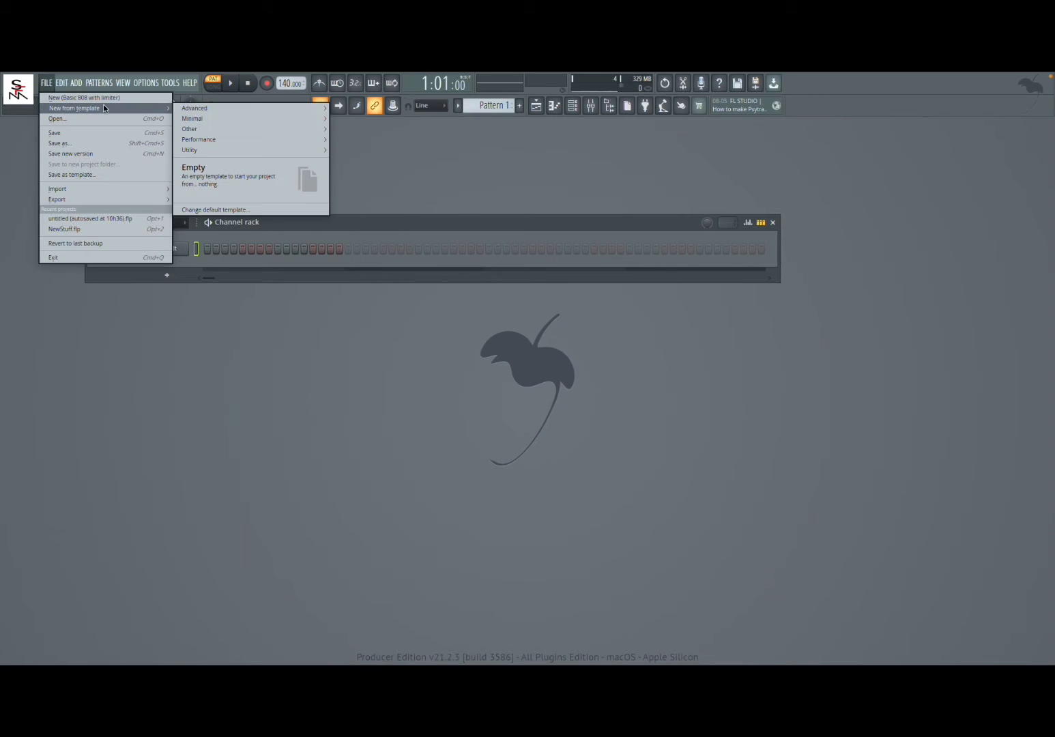
click(259, 165)
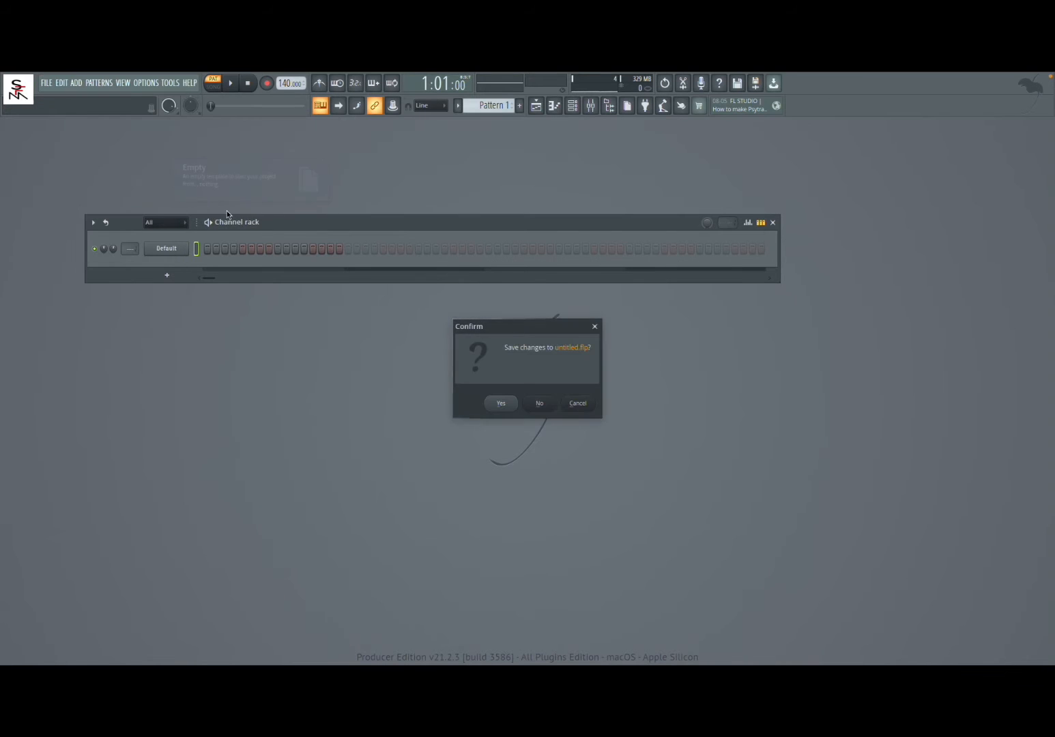
click(539, 403)
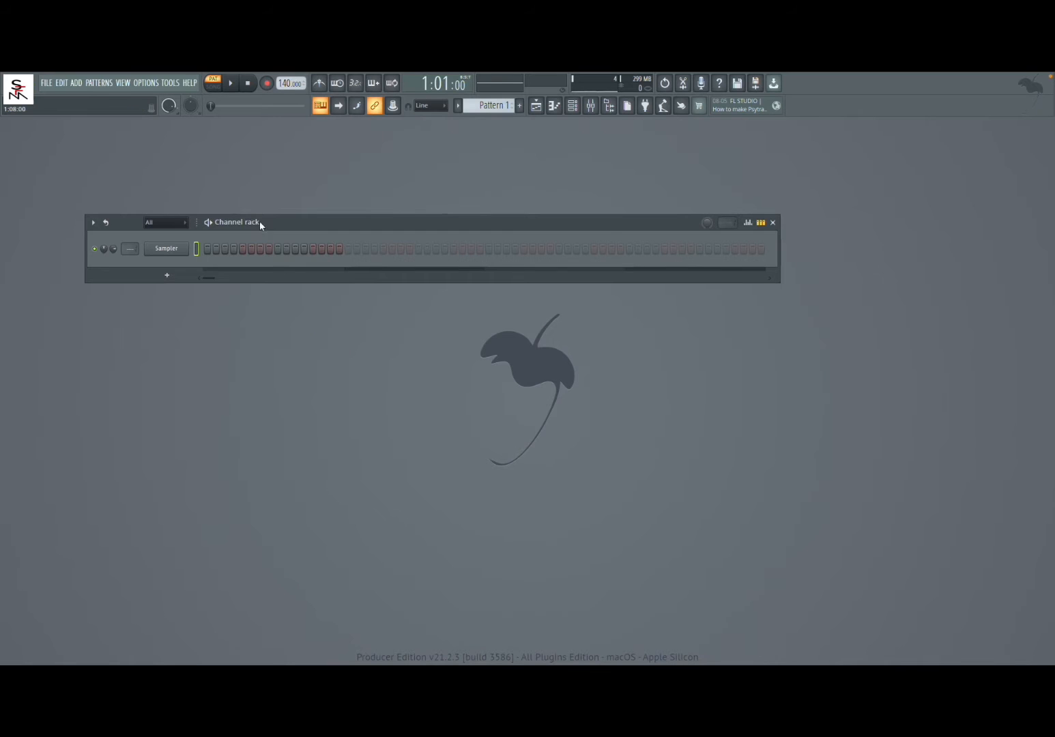
- Replace the channel rack's Sampler channel with 3x Osc and move the synth window to the middle of the workspace
click(573, 106)
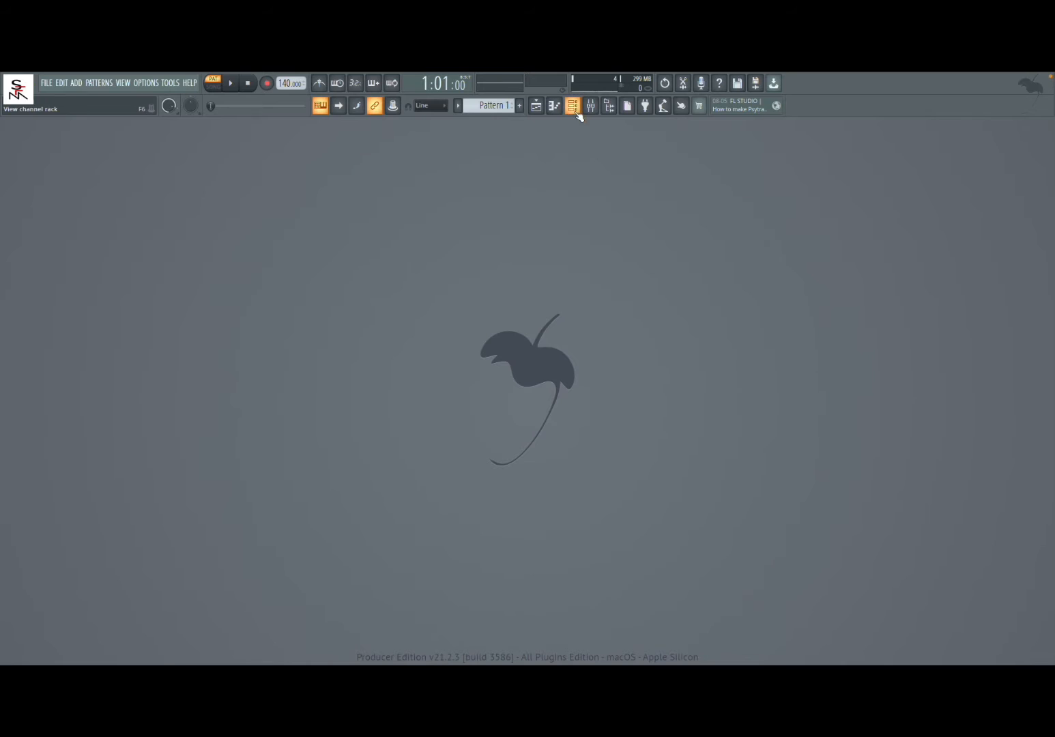
click(573, 105)
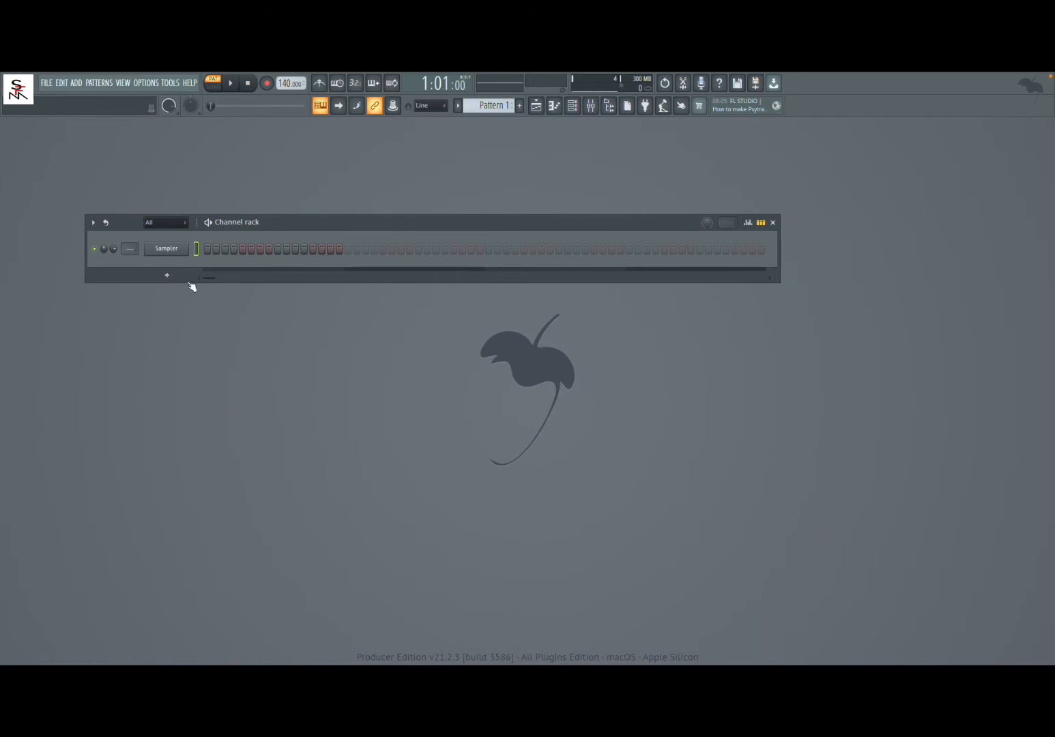
right_click(170, 251)
mouse_move(273, 348)
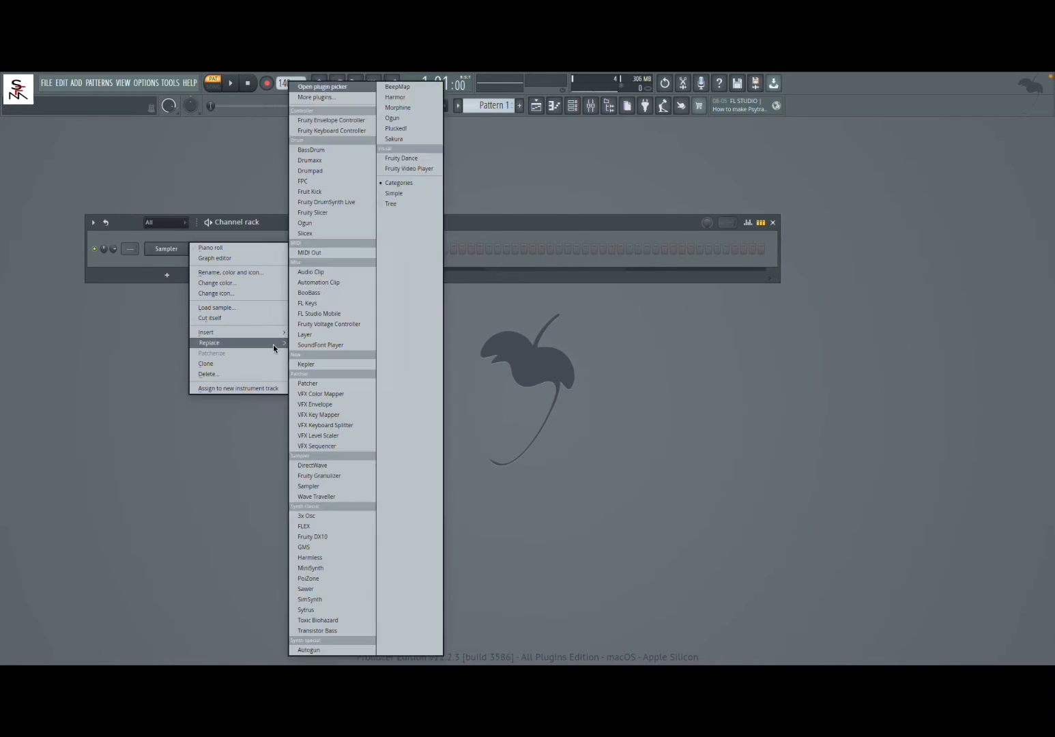
click(336, 514)
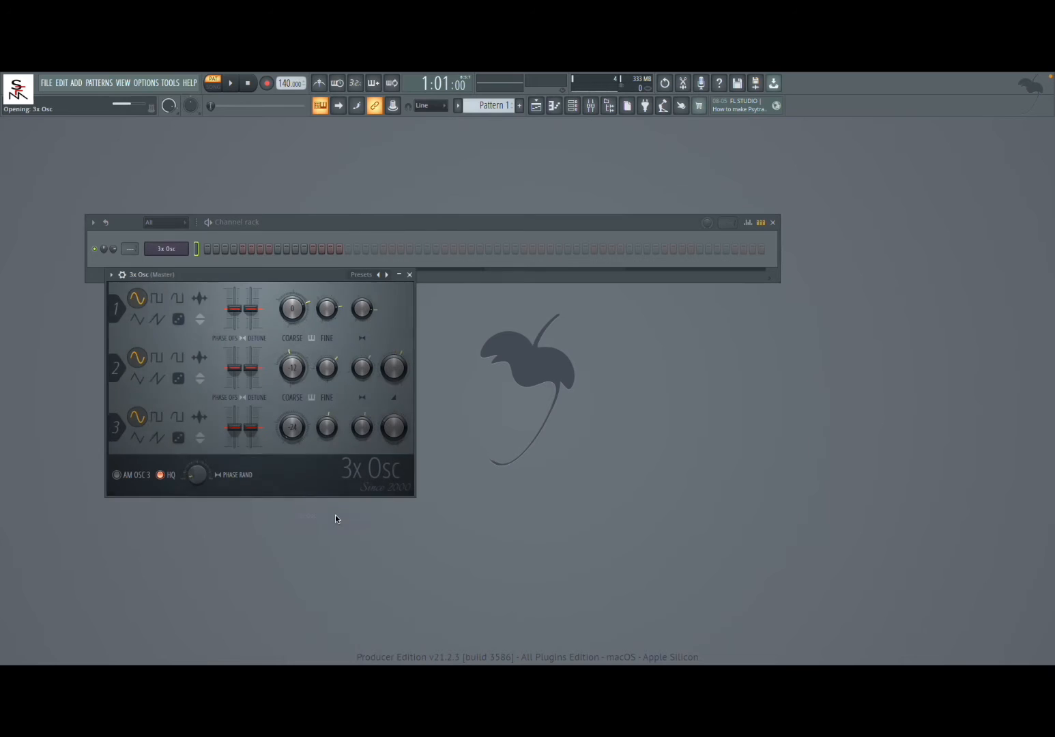
drag(238, 277, 436, 200)
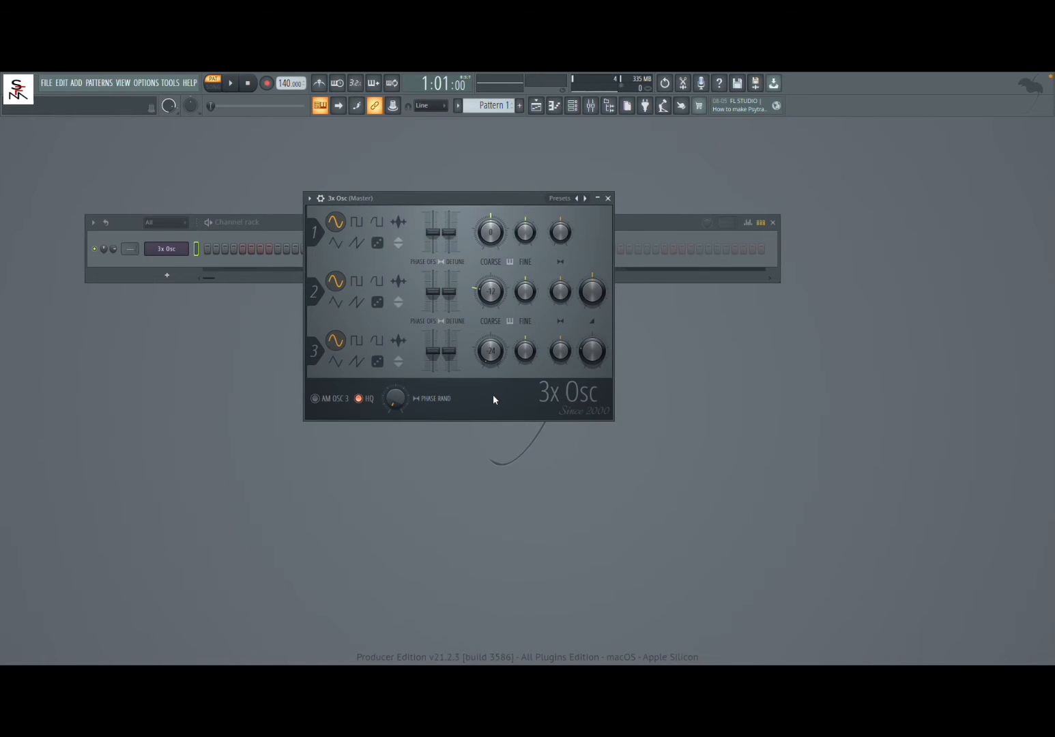
- Switch off HQ mode in 3x Osc and audition the default sound with several test notes
click(358, 399)
key(z)
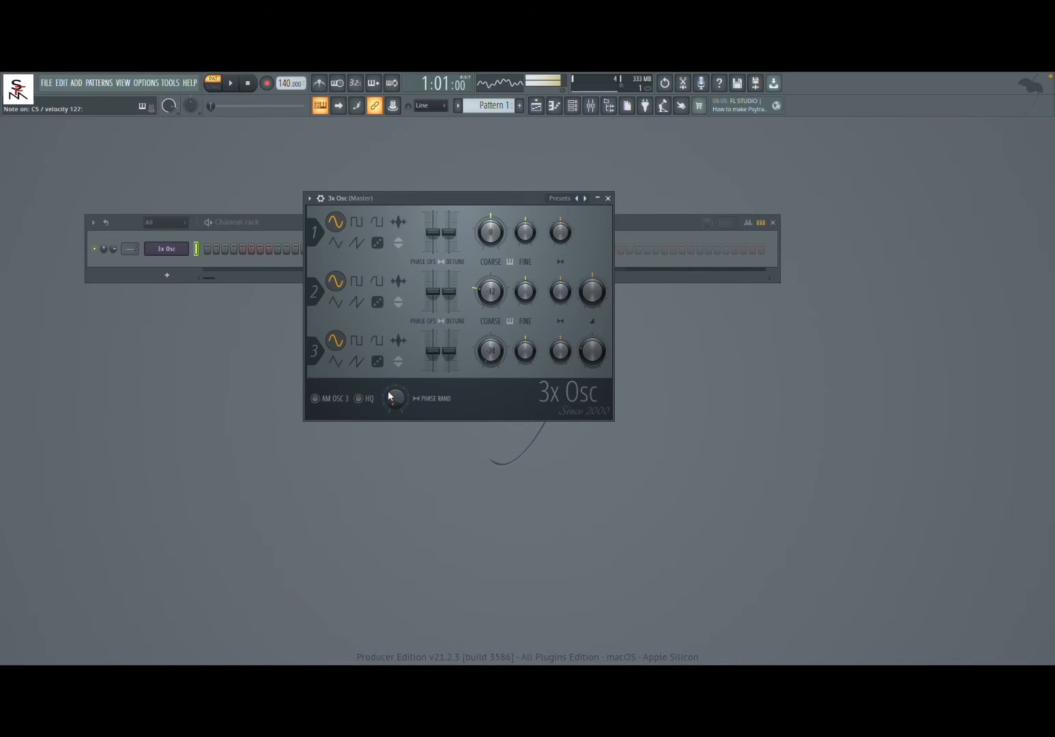
key(c)
key(b)
key(z)
key(b)
key(q)
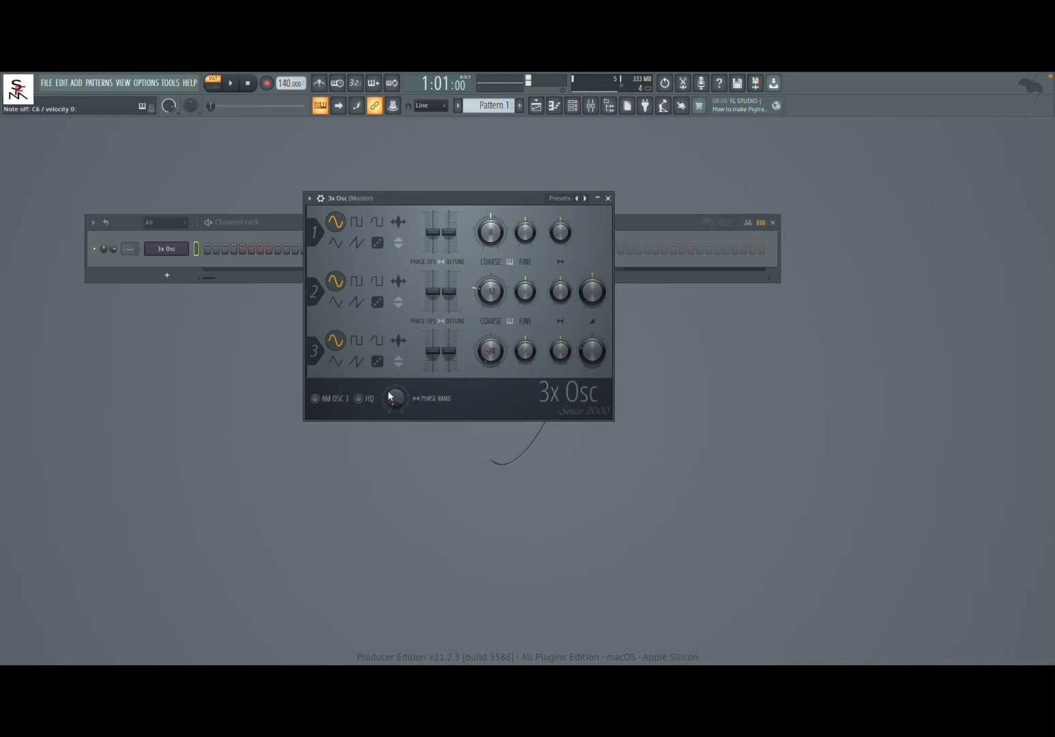
- Set the 3x Osc channel's volume to 55% and play a few test notes
click(107, 250)
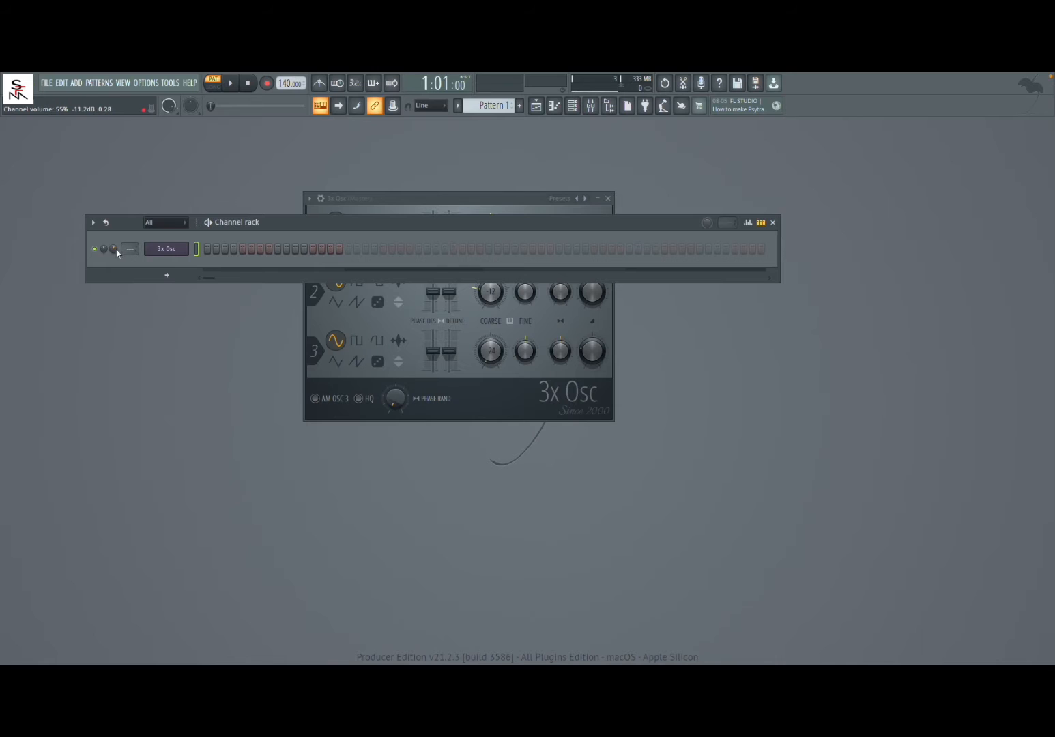
click(519, 195)
key(c)
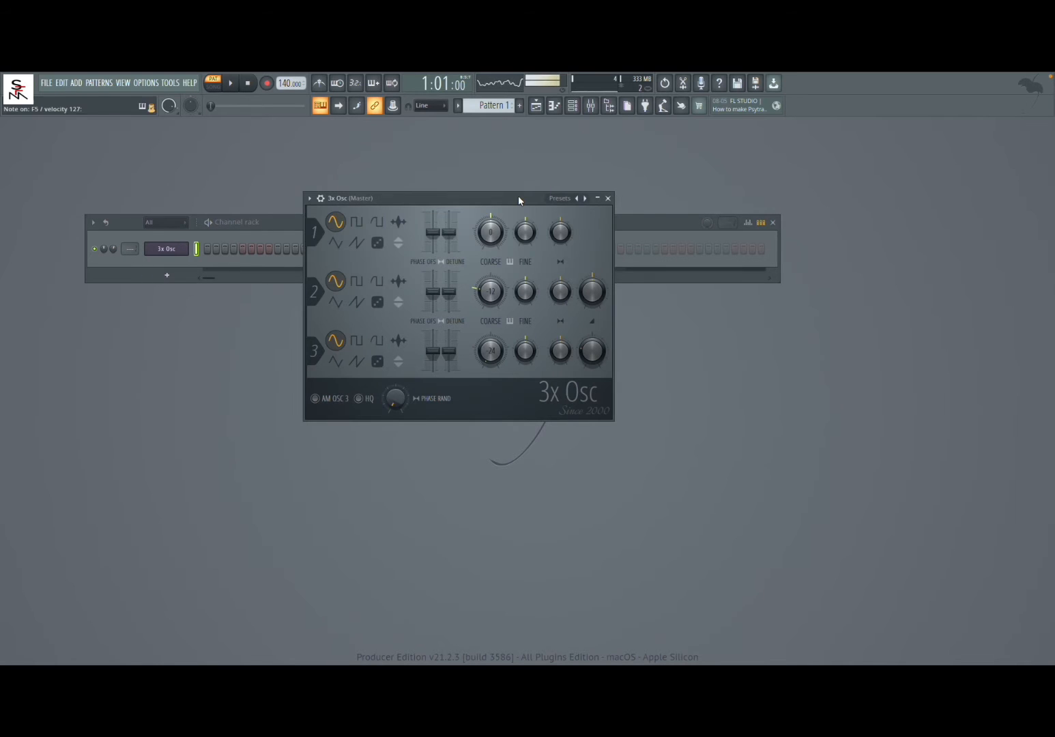
key(b)
key(q)
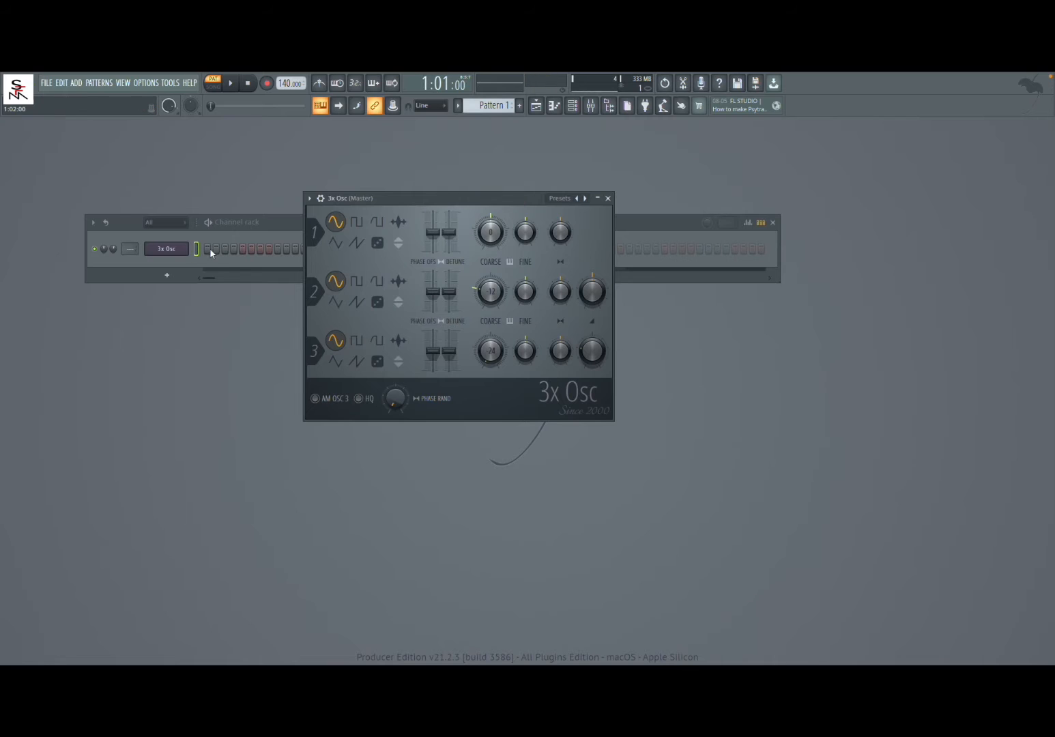
click(103, 249)
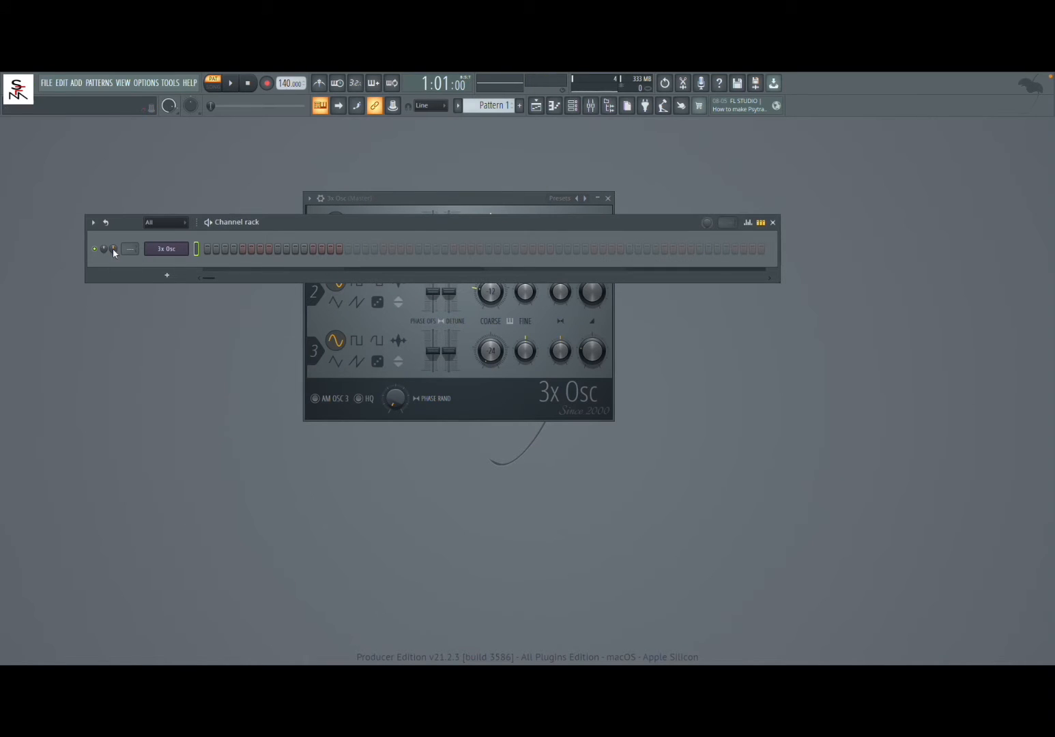
click(432, 199)
key(r)
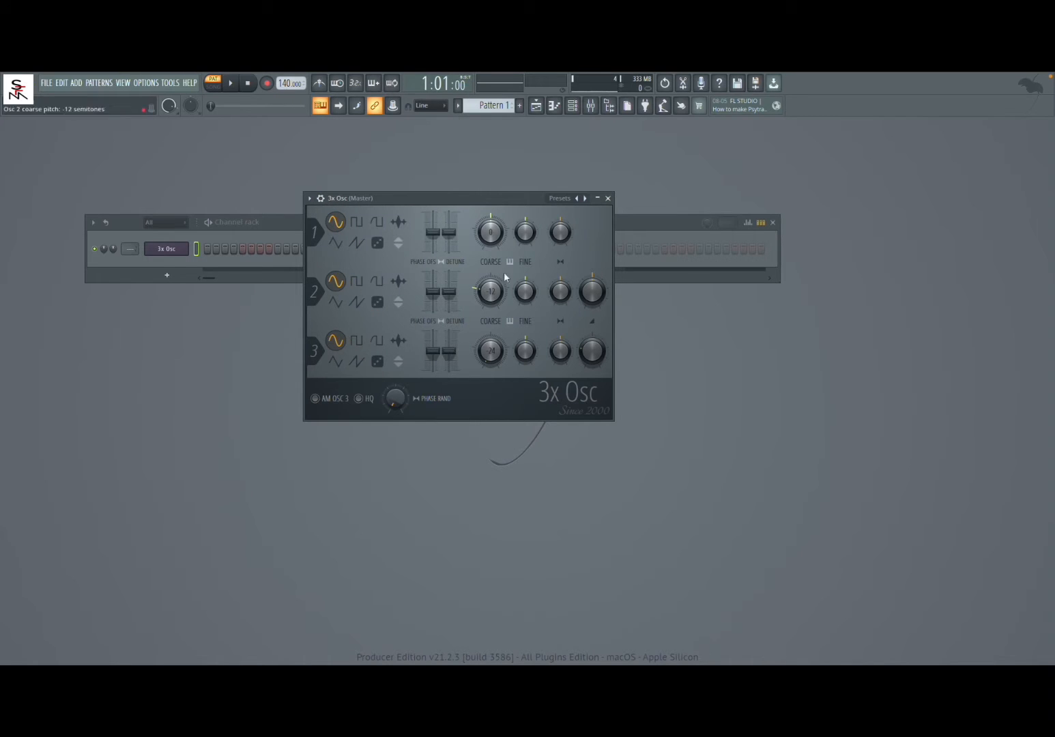
click(565, 199)
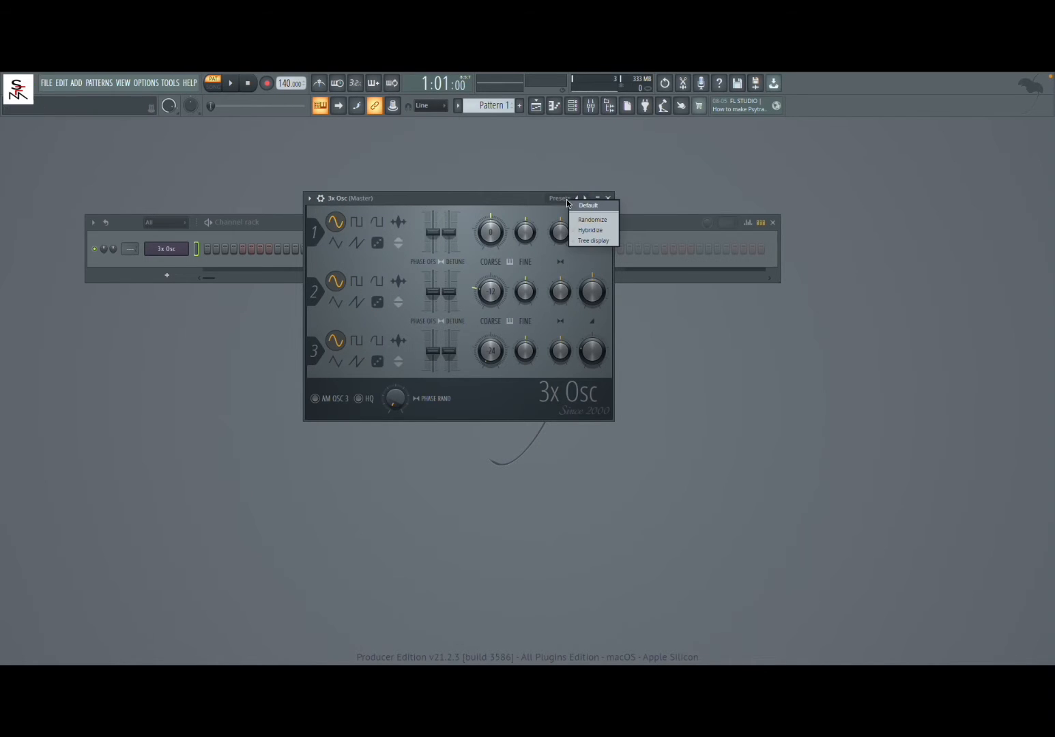
click(524, 201)
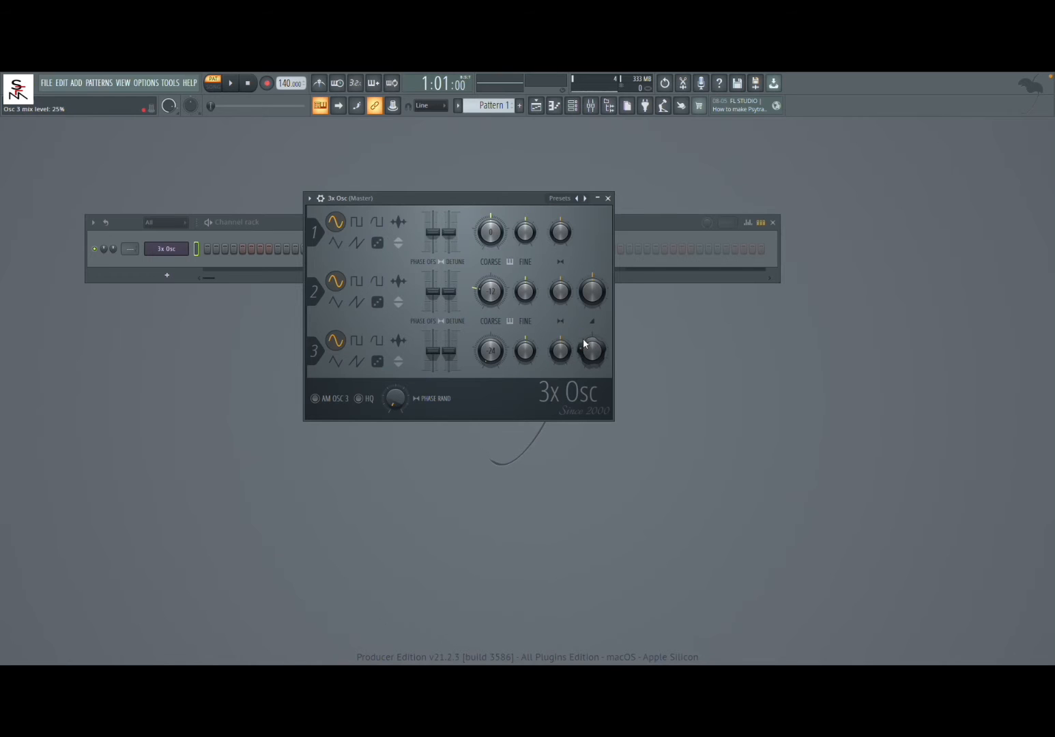
- Turn down the mix levels of oscillators 3 and 2 and play a test note with oscillator 1 alone
drag(592, 351, 591, 369)
drag(588, 351, 588, 348)
drag(593, 349, 594, 334)
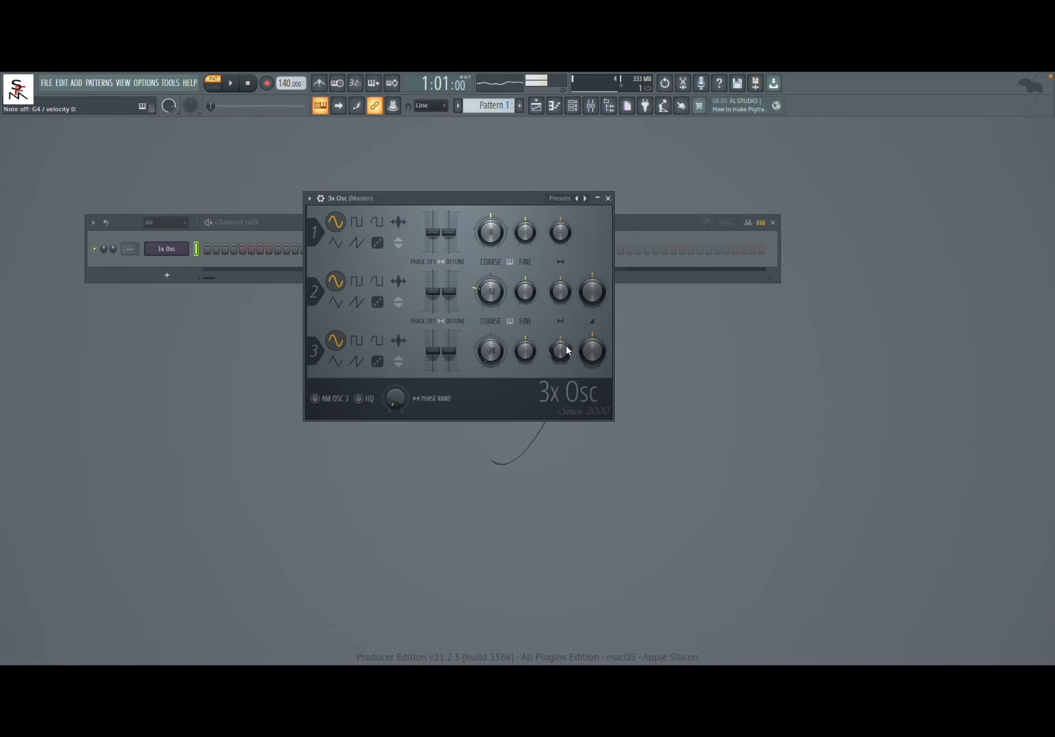
drag(592, 349, 592, 397)
mouse_move(586, 360)
mouse_down()
mouse_move(586, 313)
mouse_move(592, 371)
mouse_up()
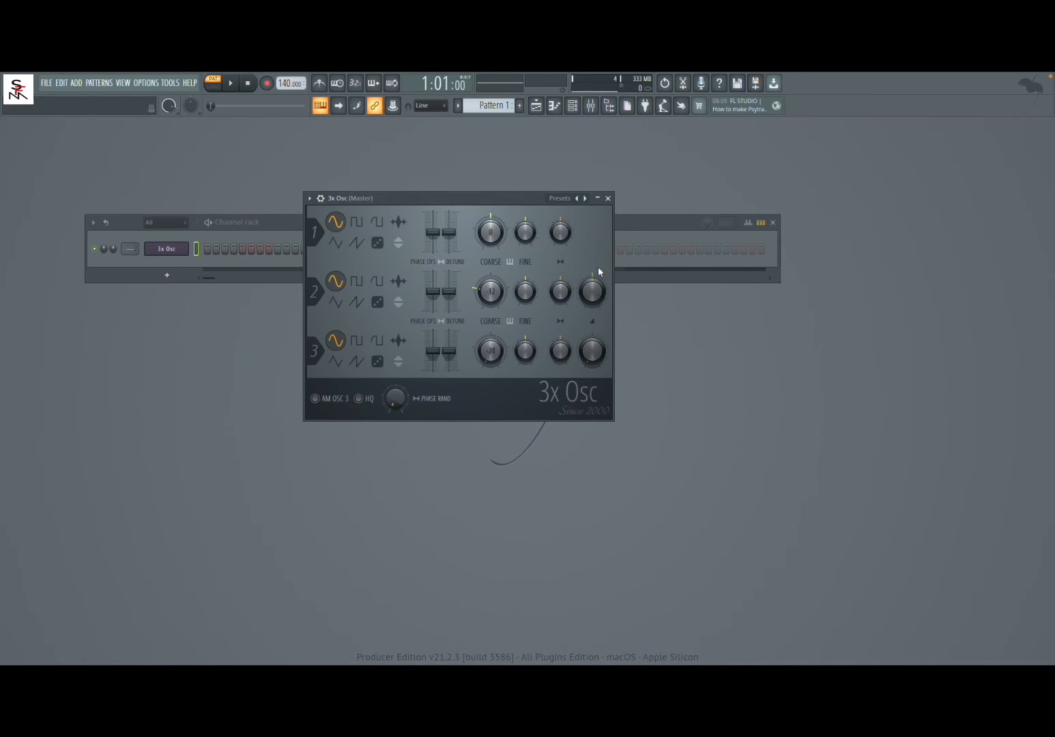
drag(587, 294, 588, 318)
key(z)
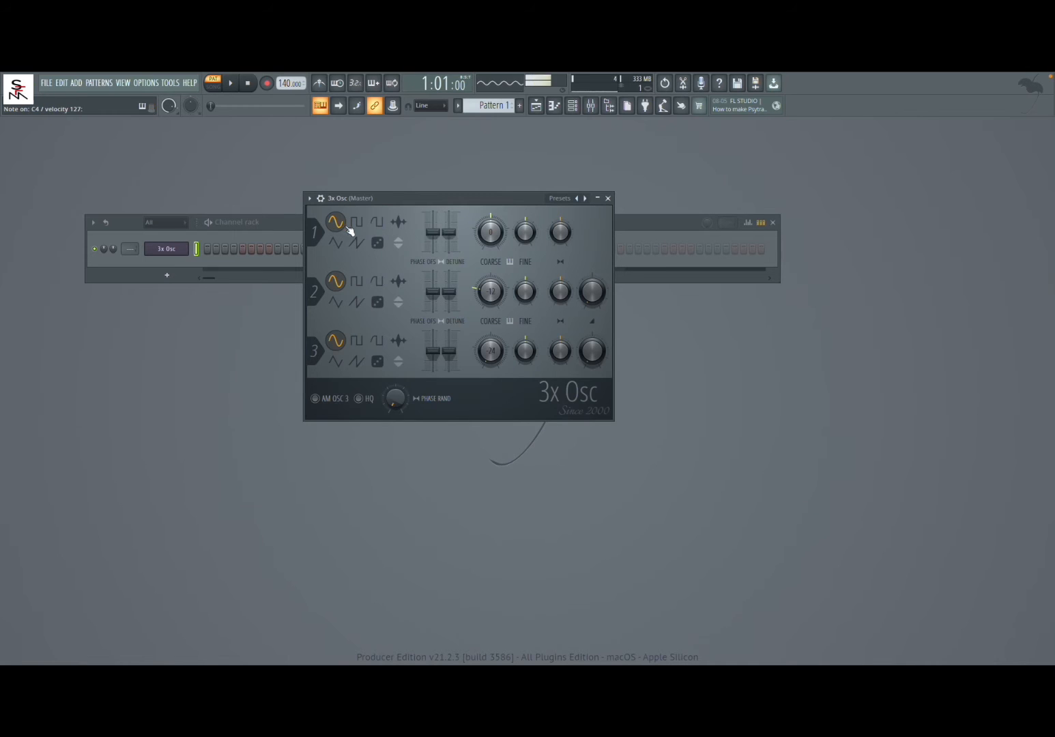
- Audition oscillator 1 with the square, rounded saw, triangle, saw and noise shapes, and set it back to sine
click(356, 223)
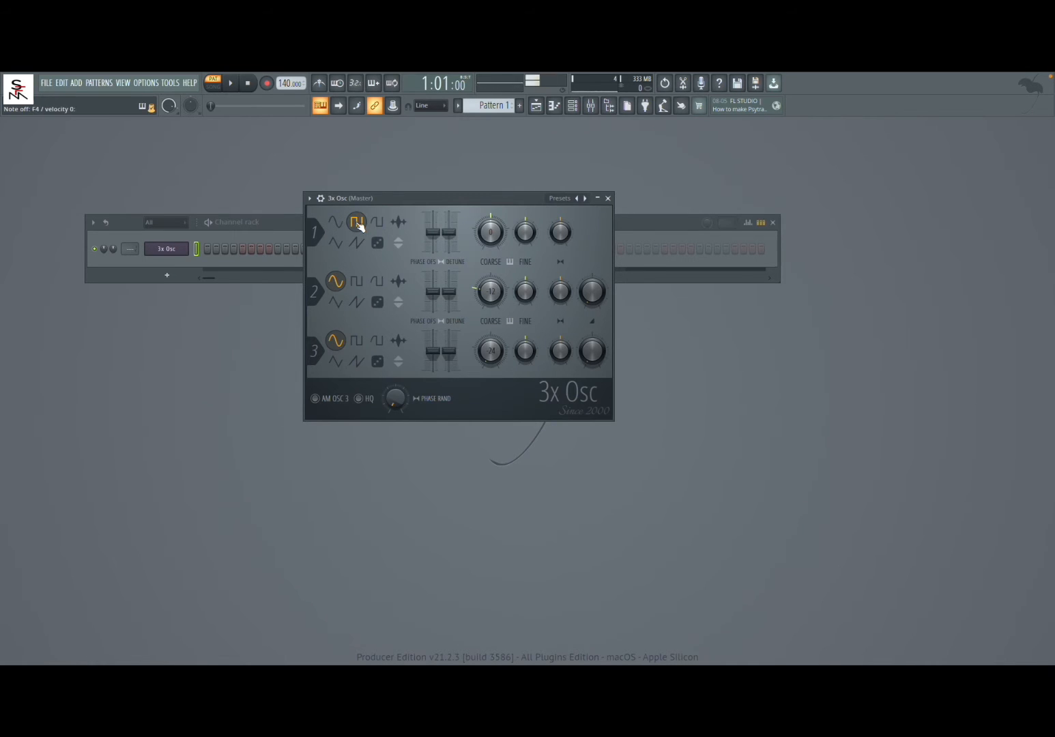
click(377, 223)
key(z)
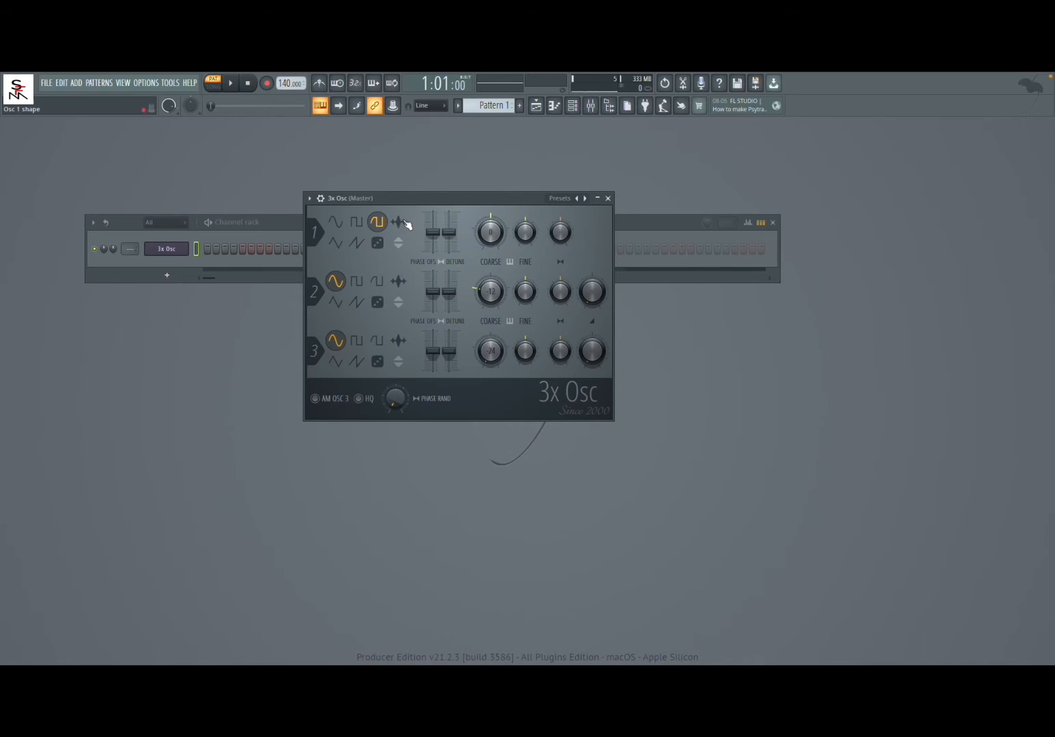
click(335, 244)
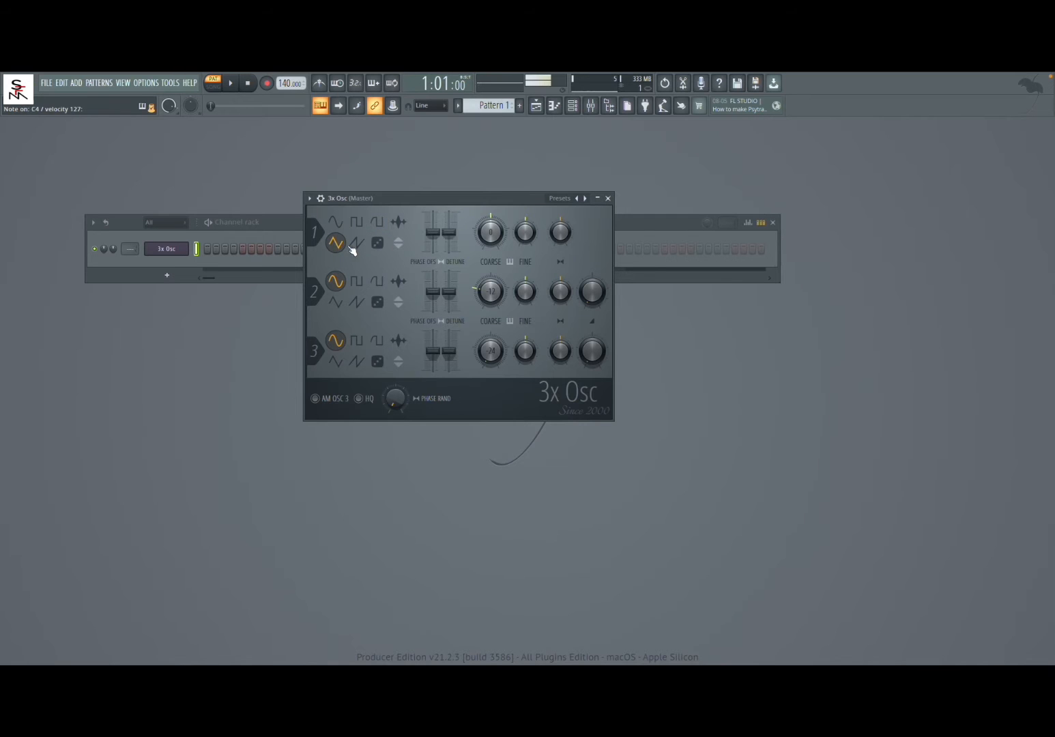
click(360, 245)
click(380, 247)
key(z)
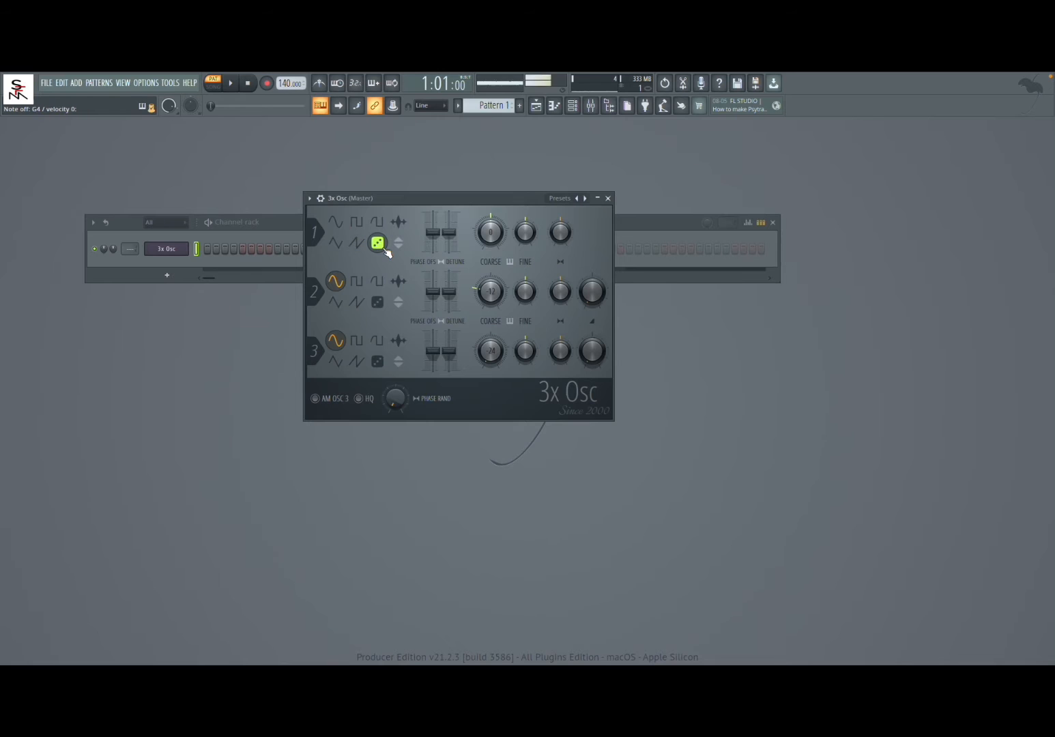
key(z)
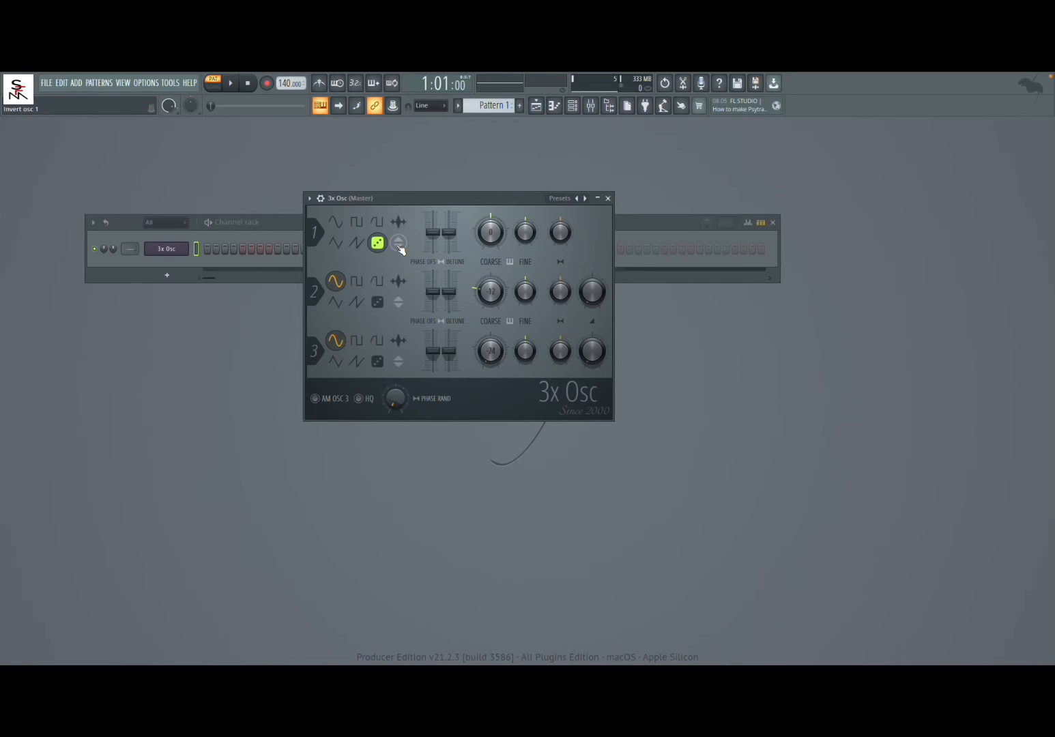
click(343, 227)
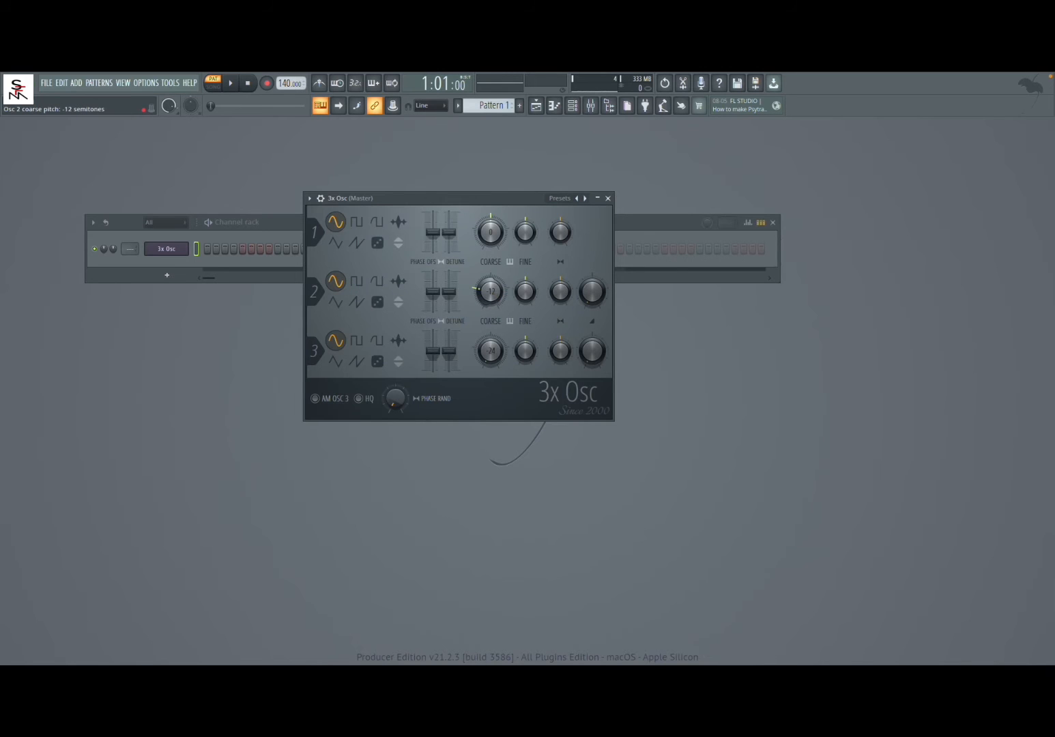
- Set oscillator 2's coarse pitch to 0, invert its wave and raise its mix level to hear it against oscillator 1
drag(490, 291, 492, 292)
click(401, 306)
drag(591, 293, 591, 263)
key(x)
- Nudge oscillator 2's fine pitch away from centre and back to hear the detuning against oscillator 1
scroll(490, 291, up, 1)
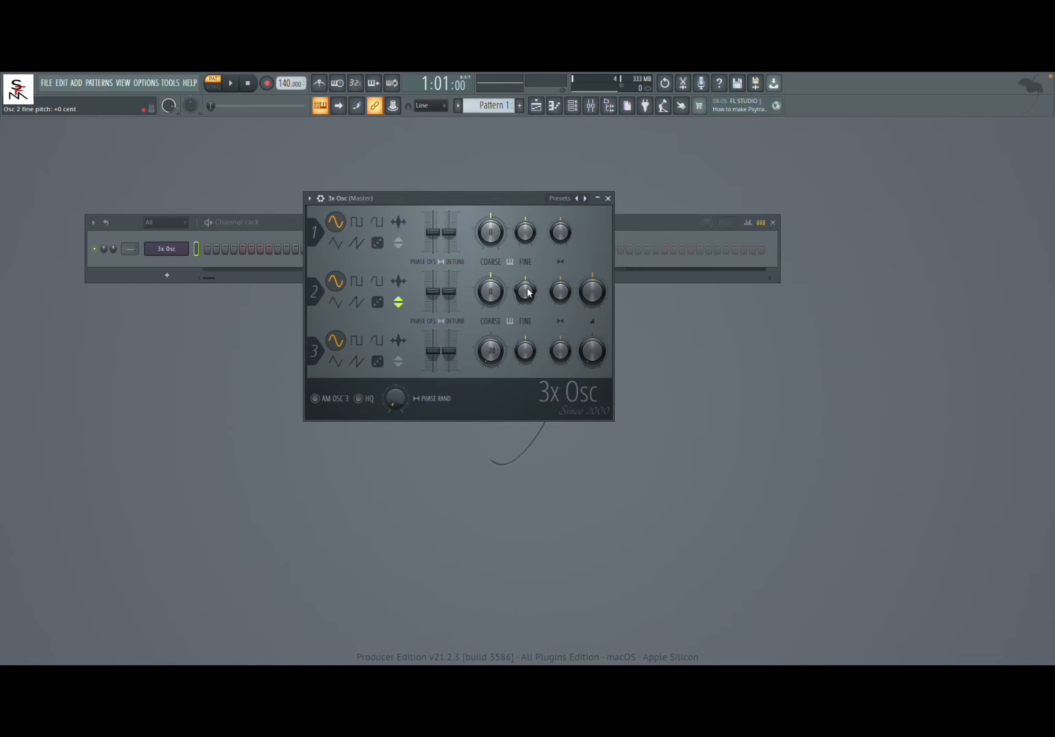
scroll(527, 292, up, 3)
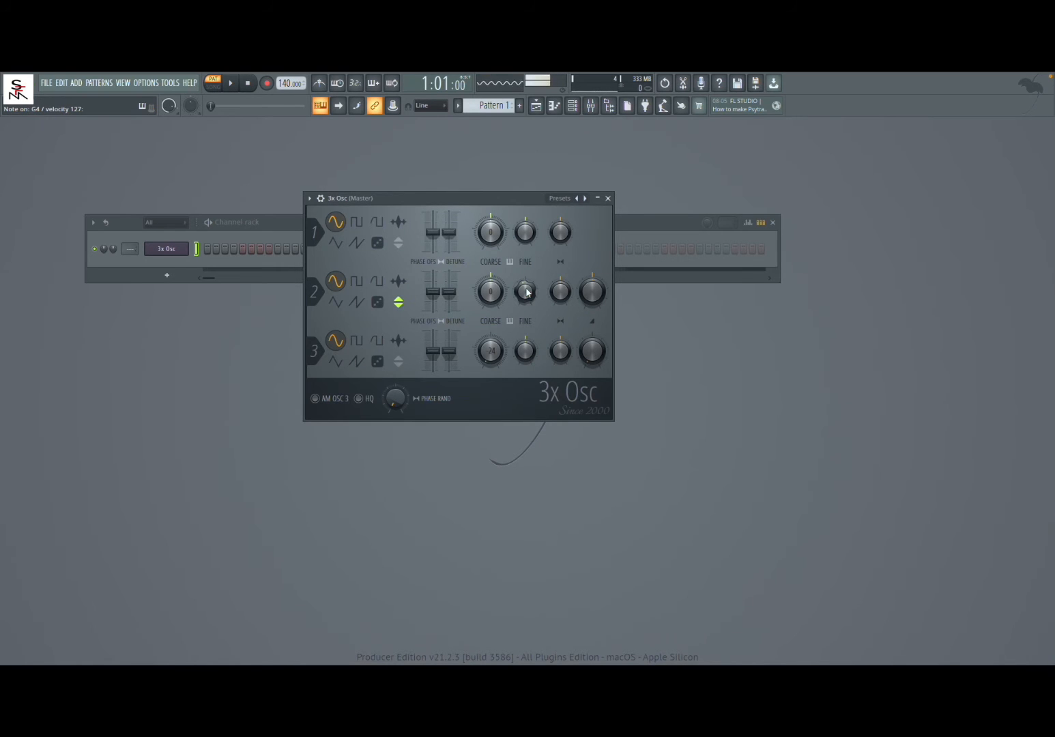
drag(526, 292, 526, 295)
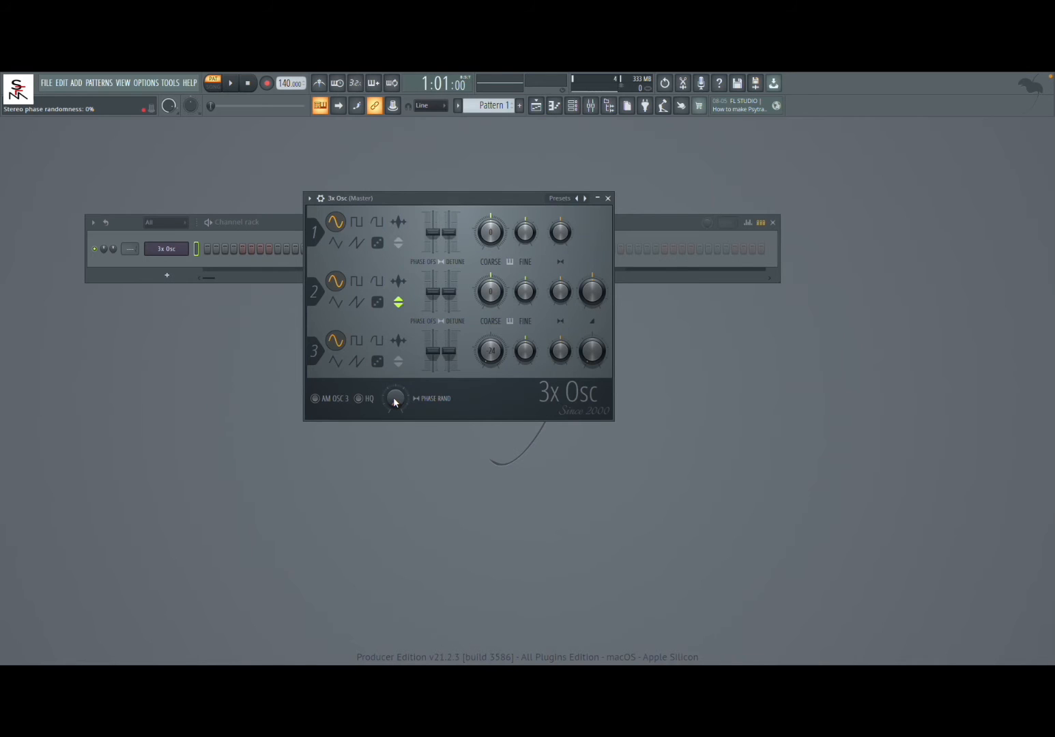
- Raise the stereo phase randomness, play several test notes and set it back to 0%
drag(394, 399, 394, 352)
key(x)
key(v)
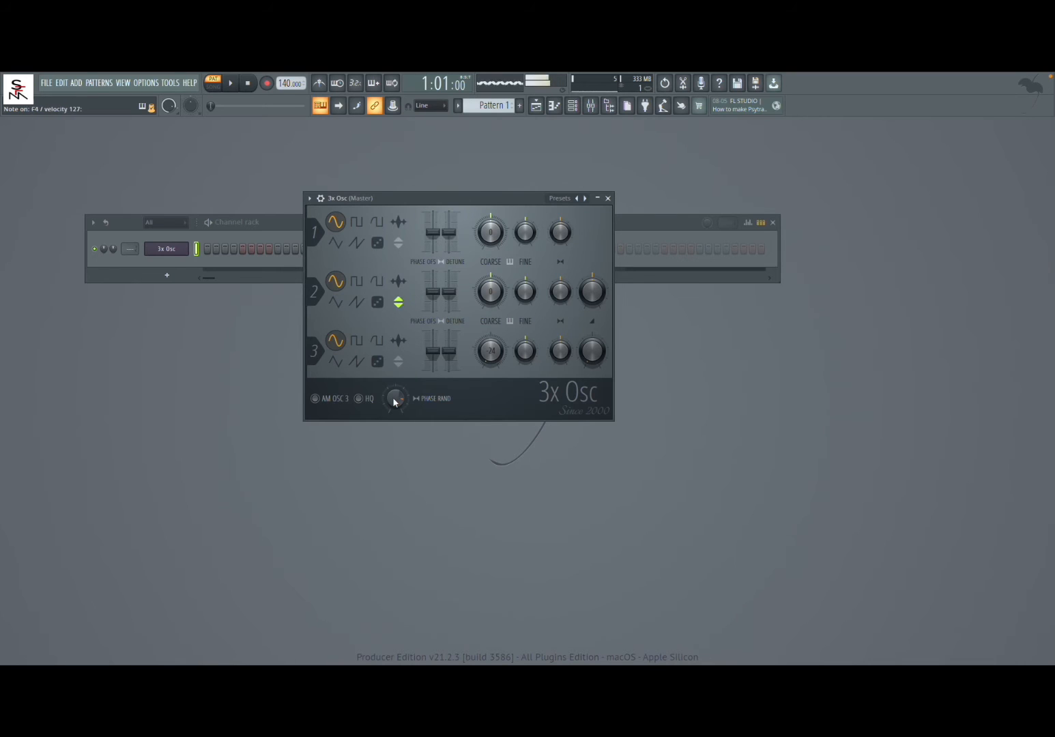
key(7)
key(z)
key(z)
drag(396, 397, 396, 417)
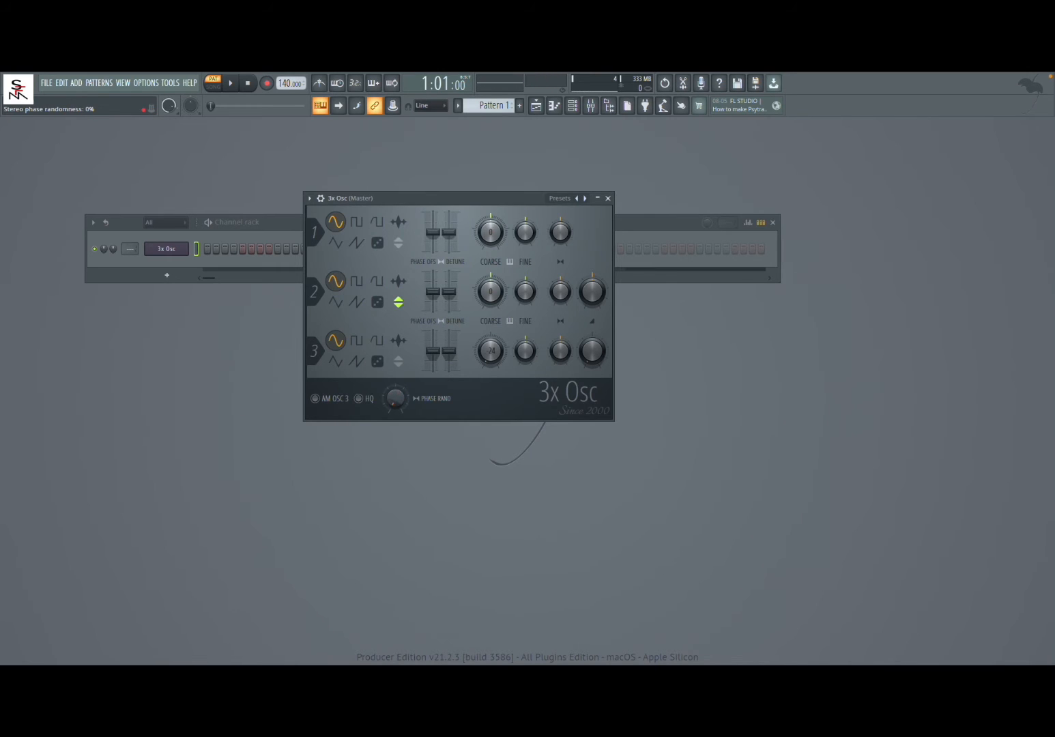
- Switch HQ mode on and restore oscillator 2 to a non-inverted wave with a coarse pitch of -12 semitones
click(359, 399)
key(m)
click(405, 308)
key(z)
drag(494, 292, 493, 311)
- Try panning oscillator 1 to each side while varying oscillator 2's mix level, and recentre the panning
drag(561, 236, 561, 179)
drag(591, 291, 591, 328)
drag(561, 236, 560, 297)
drag(560, 224, 560, 226)
drag(594, 290, 594, 259)
- Test oscillator 1's stereo phase offset at 91% and at a negative setting with oscillator 2's mix lowered, then reset the offset to 0%
drag(434, 232, 432, 213)
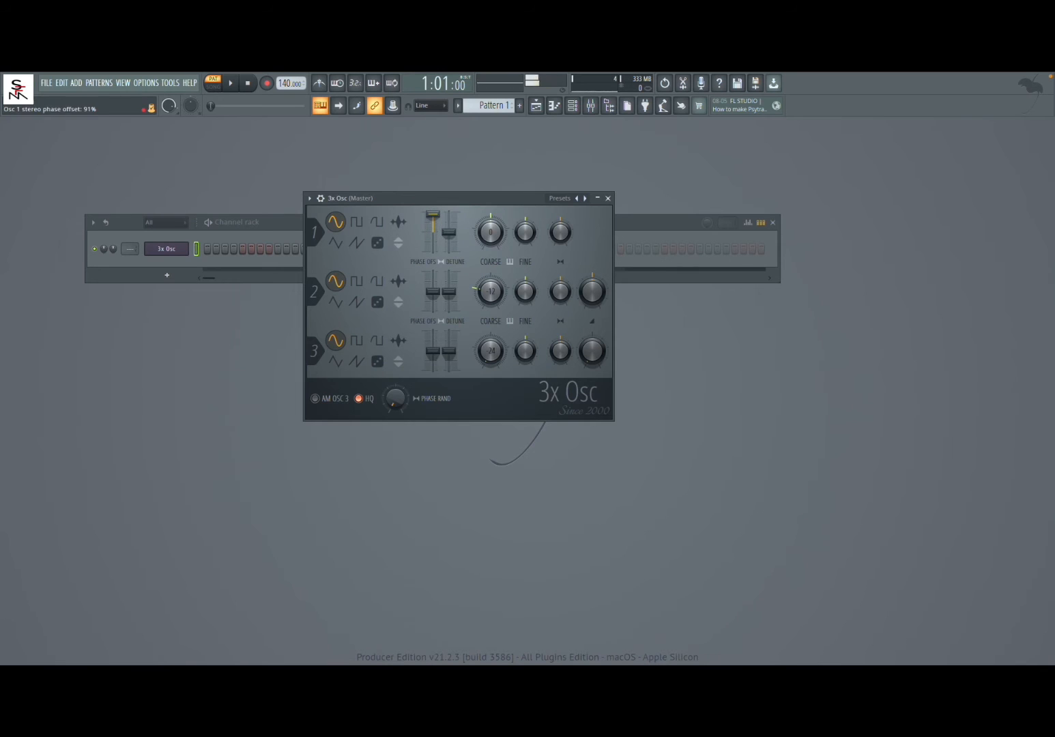
drag(598, 297, 598, 337)
key(z)
drag(431, 217, 433, 251)
key(n)
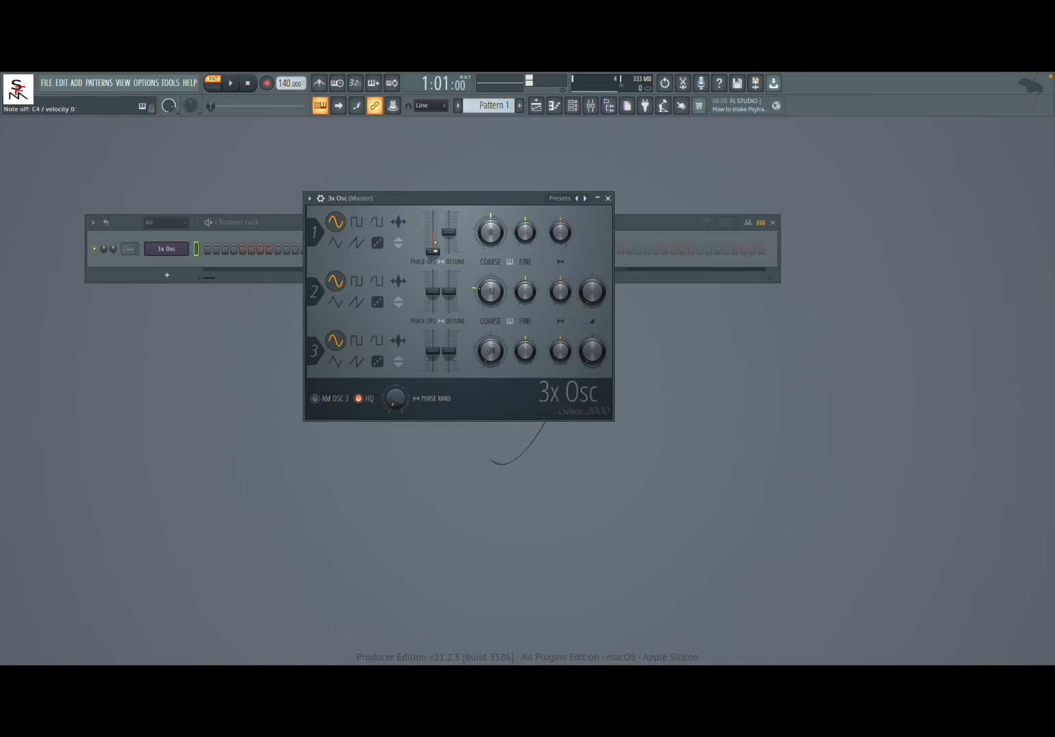
drag(434, 249, 434, 233)
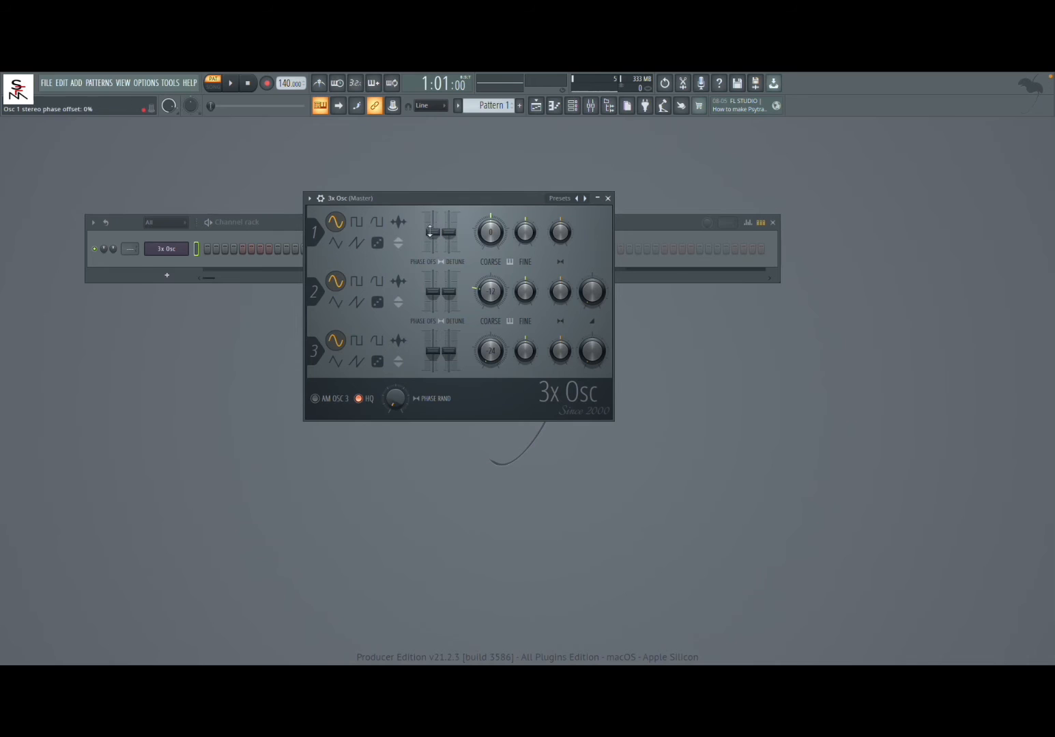
- Try small changes to oscillator 1's panning and stereo detune
drag(559, 232, 560, 232)
mouse_move(450, 234)
mouse_down()
mouse_move(450, 216)
mouse_move(450, 247)
mouse_move(450, 234)
mouse_up()
drag(448, 232, 448, 232)
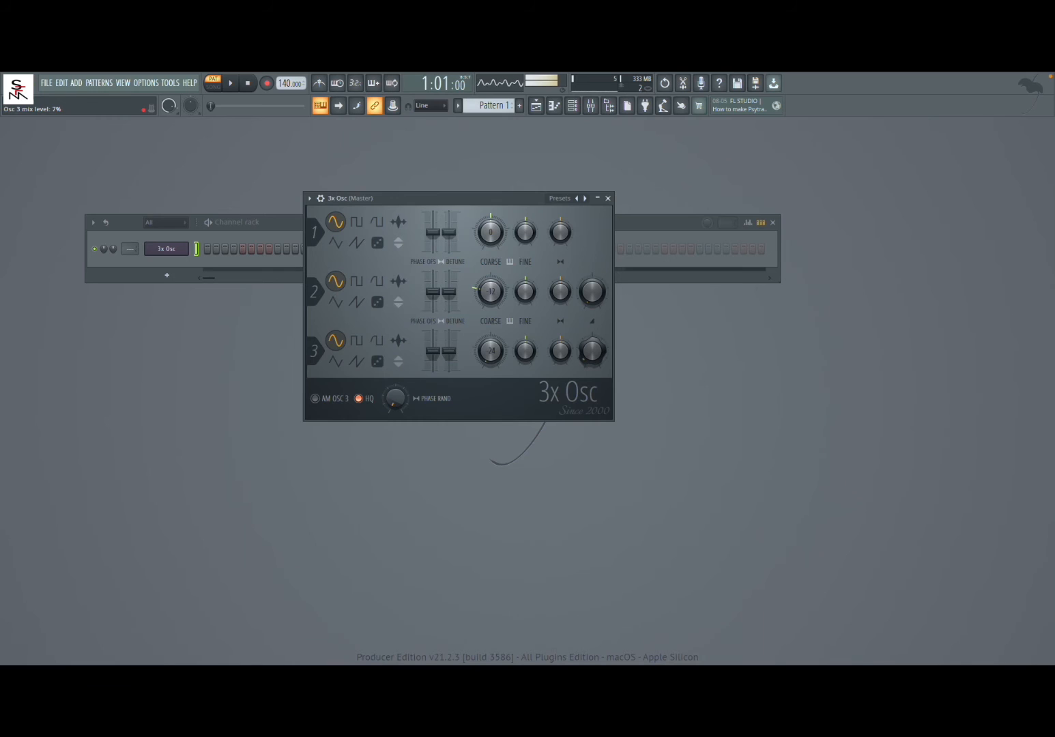
- Vary oscillator 3's mix level and audition its square shape with a note, then return it to a sine wave
drag(592, 351, 591, 343)
click(362, 340)
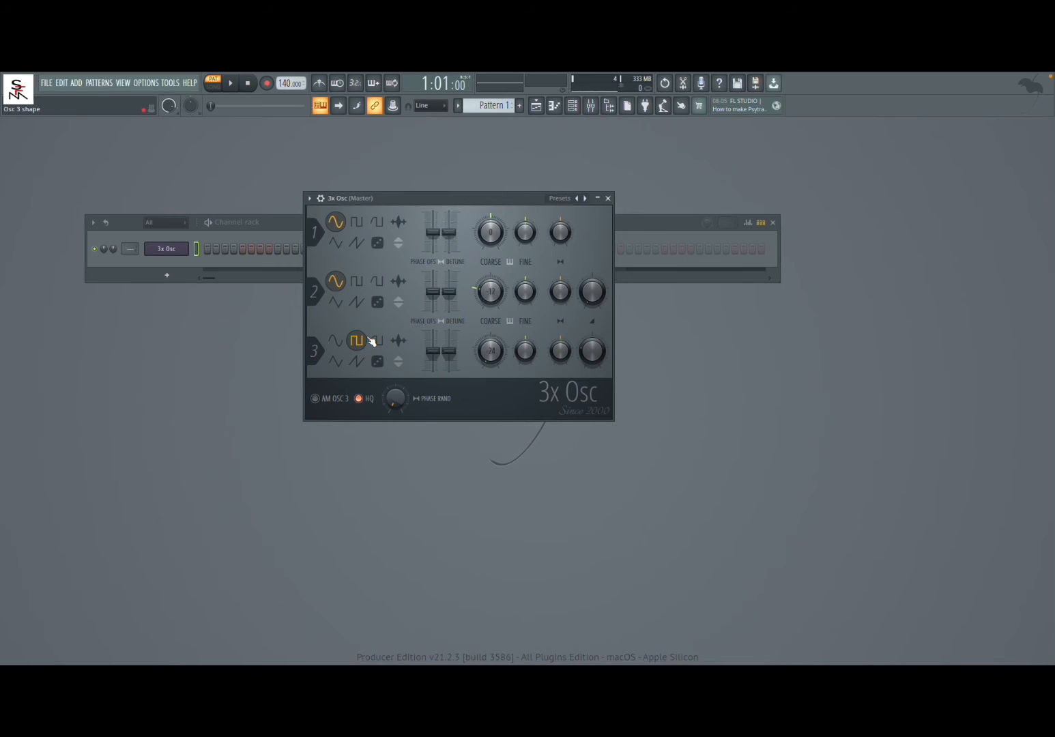
key(z)
click(339, 348)
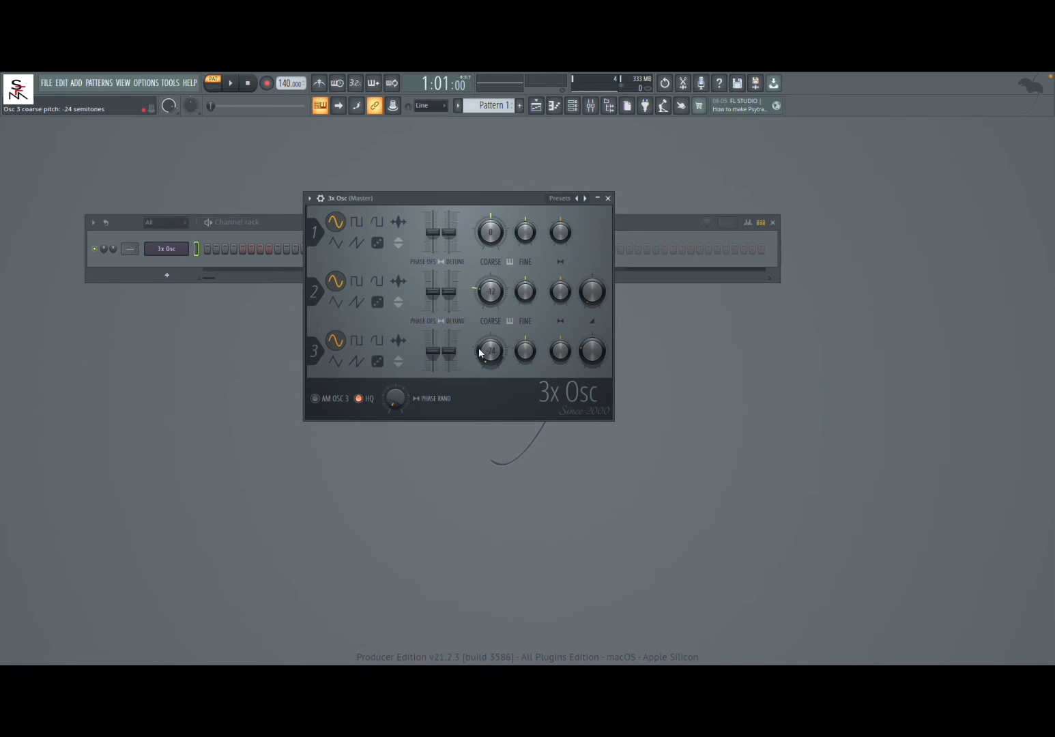
- Enable AM for oscillator 3 and sweep its mix level down and up while playing notes
click(317, 401)
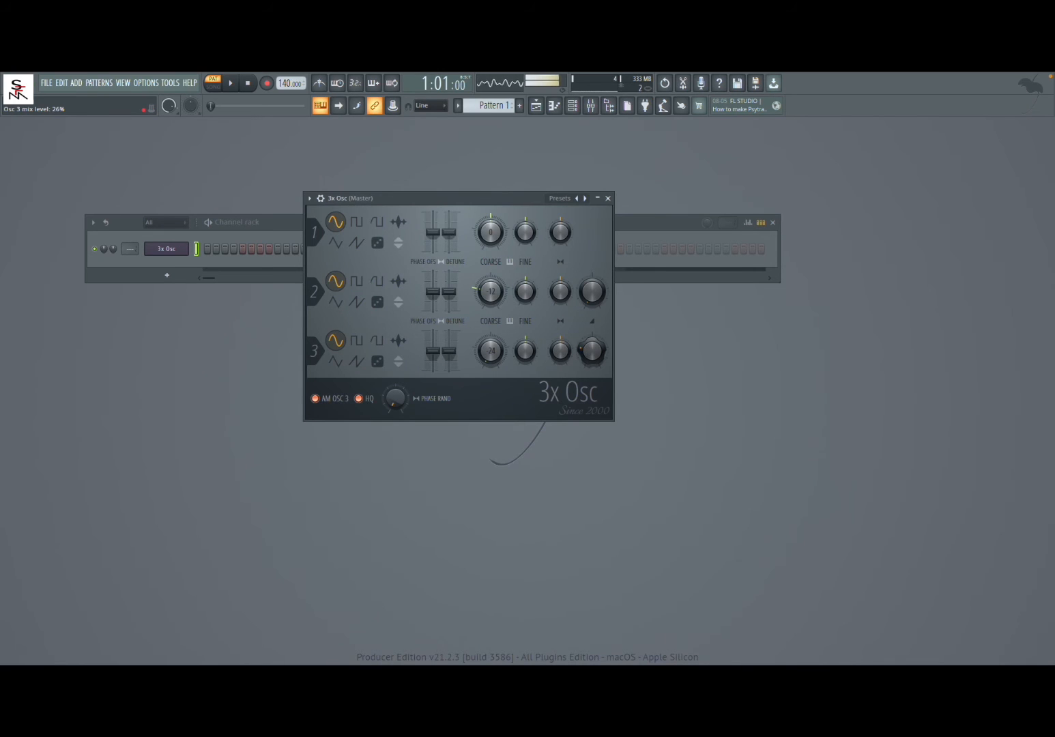
drag(591, 351, 591, 409)
key(x)
key(x)
drag(593, 349, 593, 300)
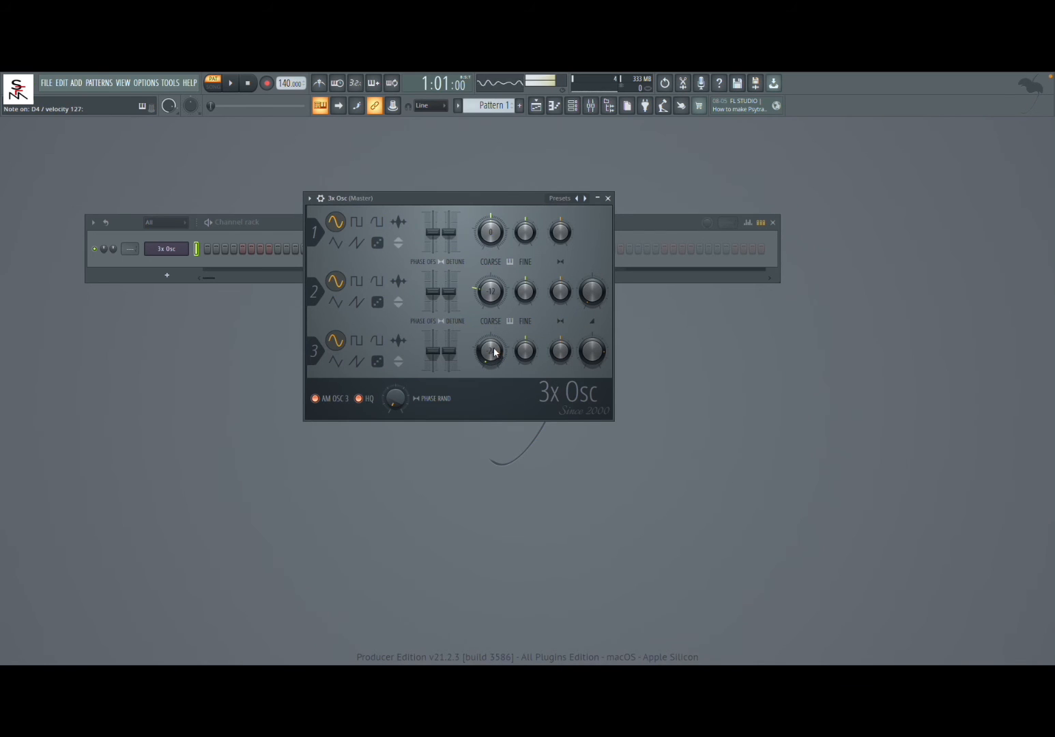
- Try oscillator 3's coarse pitch at -12 semitones with different mix levels, then set it to +12 semitones
drag(496, 352, 496, 349)
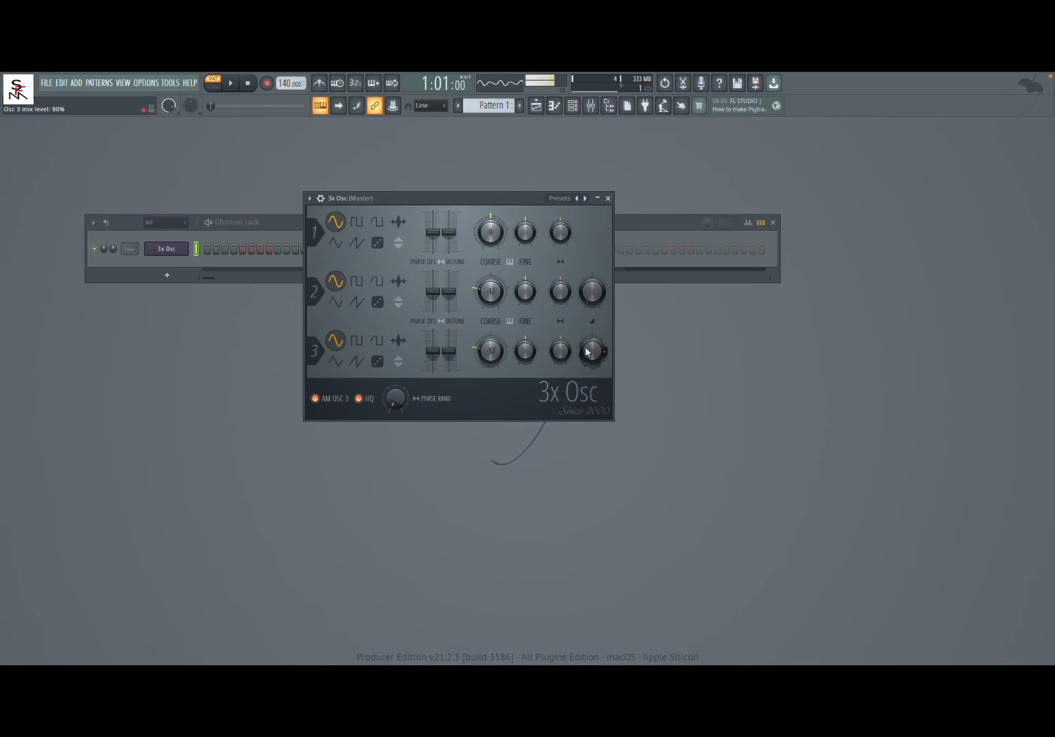
mouse_move(587, 351)
mouse_down()
mouse_move(587, 379)
mouse_move(591, 346)
mouse_up()
mouse_move(491, 350)
mouse_down()
mouse_move(490, 338)
mouse_move(489, 356)
mouse_up()
- Switch oscillator 2 to a square wave with phase randomness raised, and play low and high notes to audition the sound
click(357, 282)
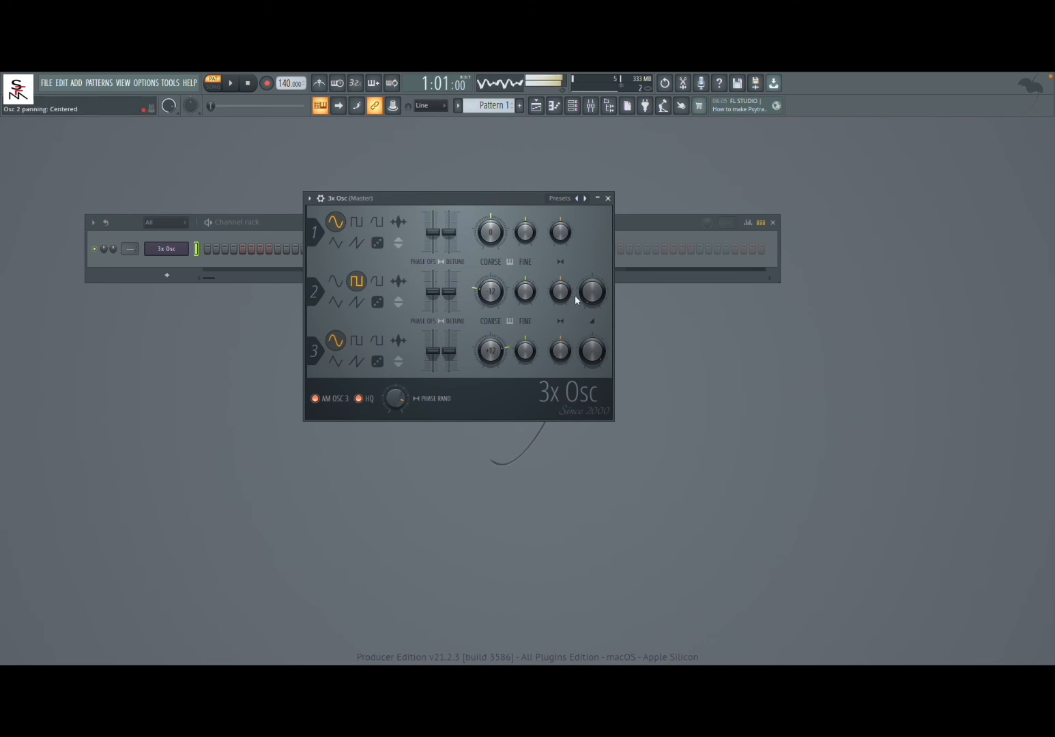
key(b)
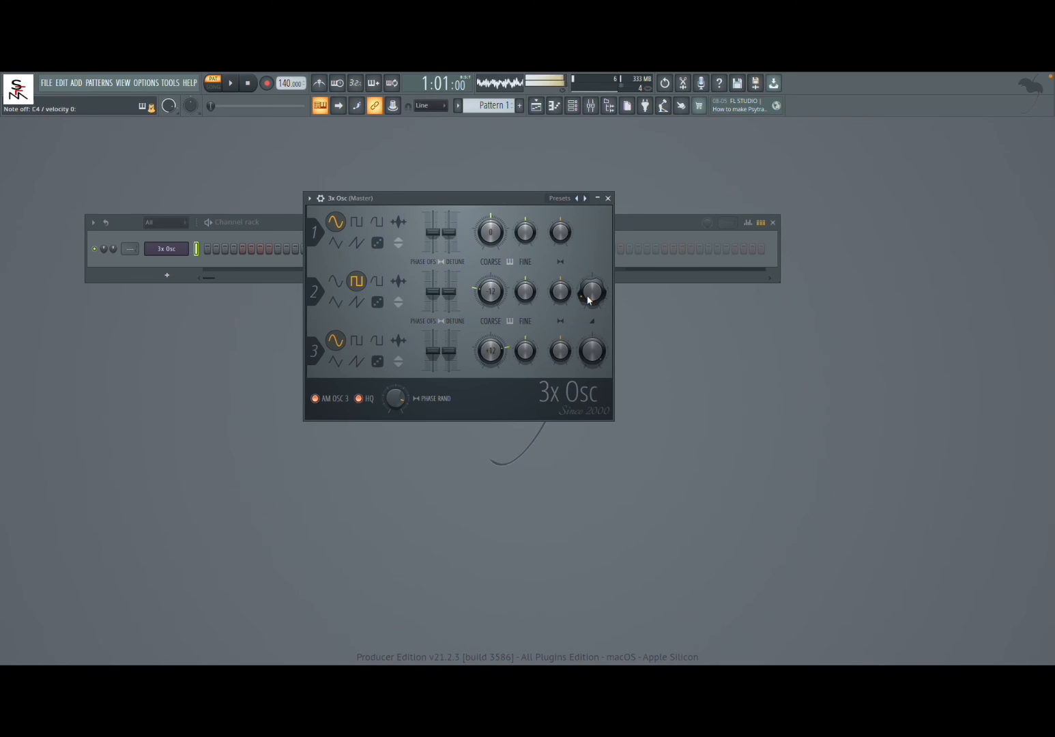
key(v)
key(r)
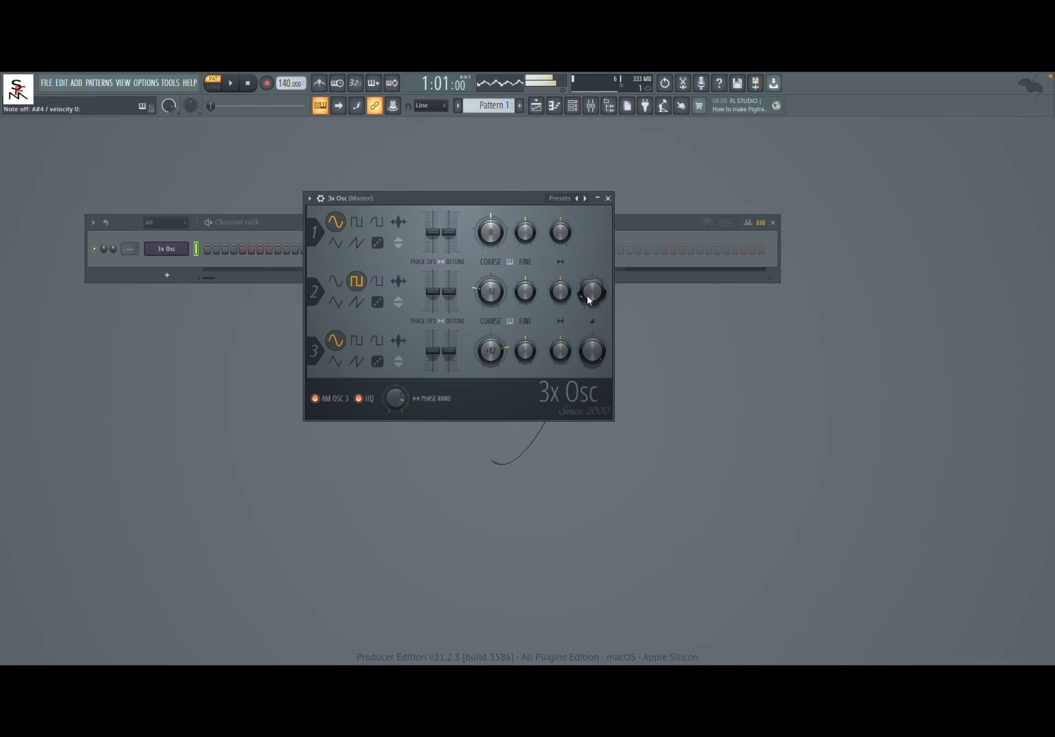
key(3)
key(q)
key(z)
key(7)
key(b)
key(d)
key(q)
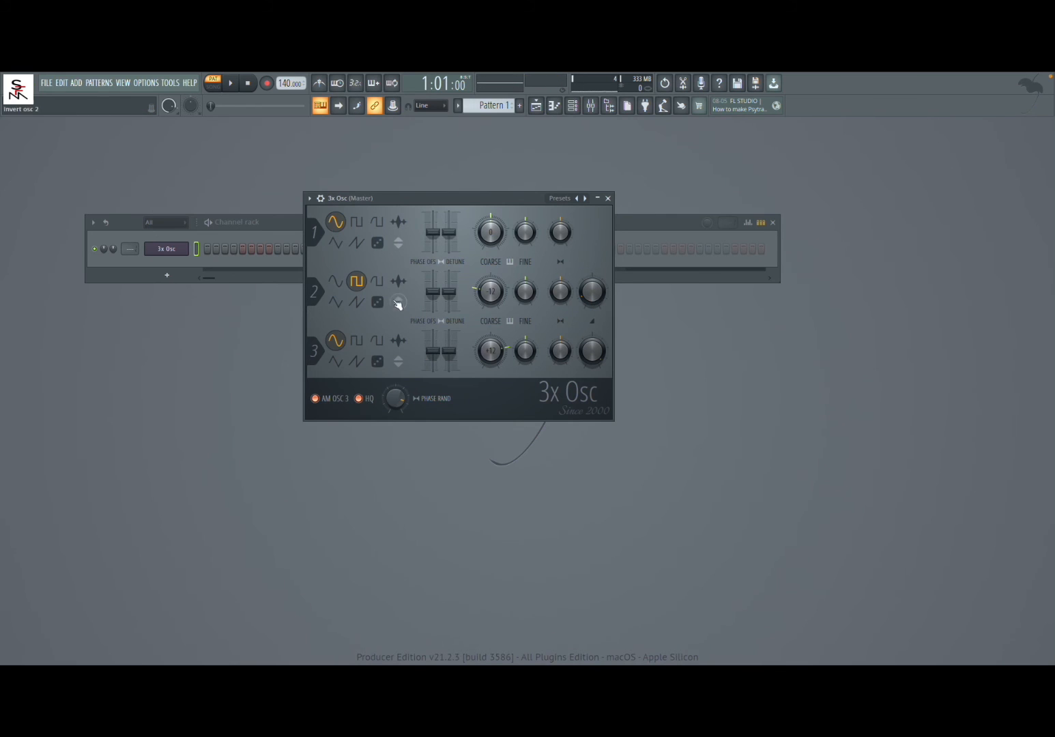
- Change oscillator 3 to the random noise shape and vary its mix level while playing notes
click(379, 362)
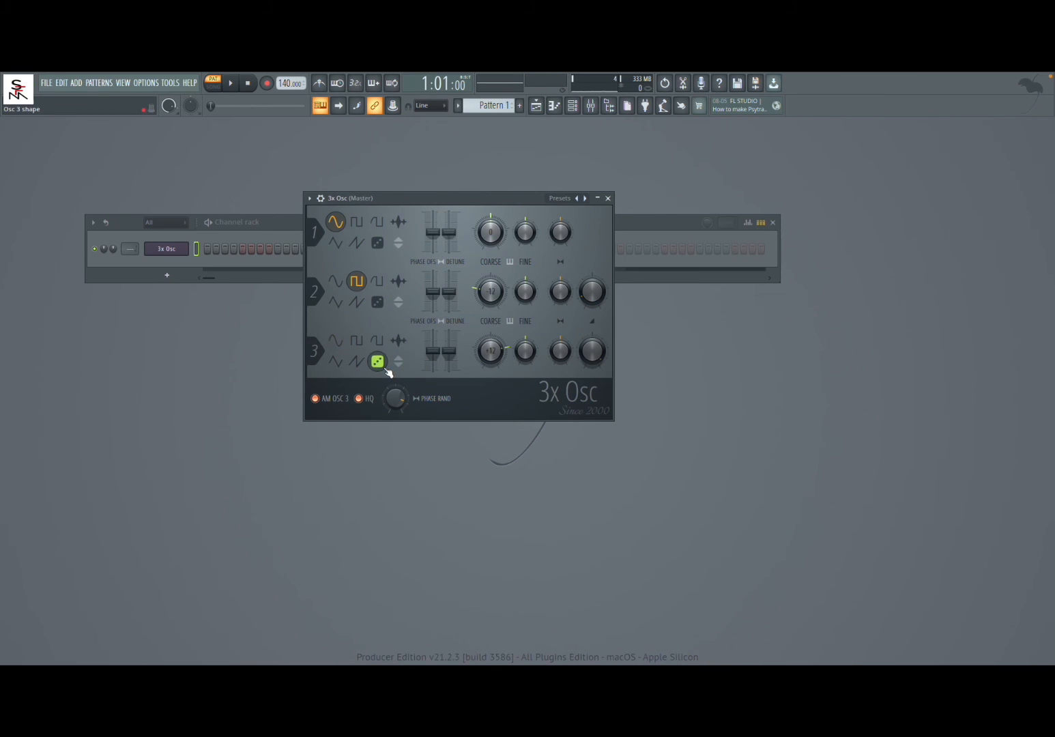
key(n)
key(z)
key(q)
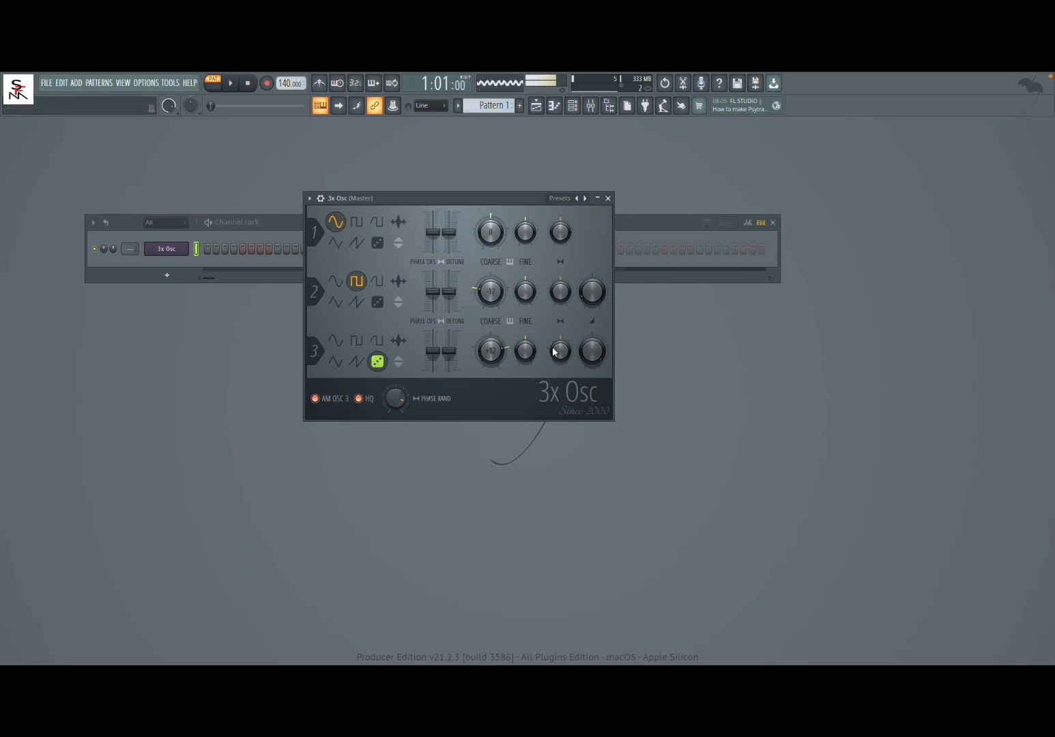
drag(596, 352, 592, 341)
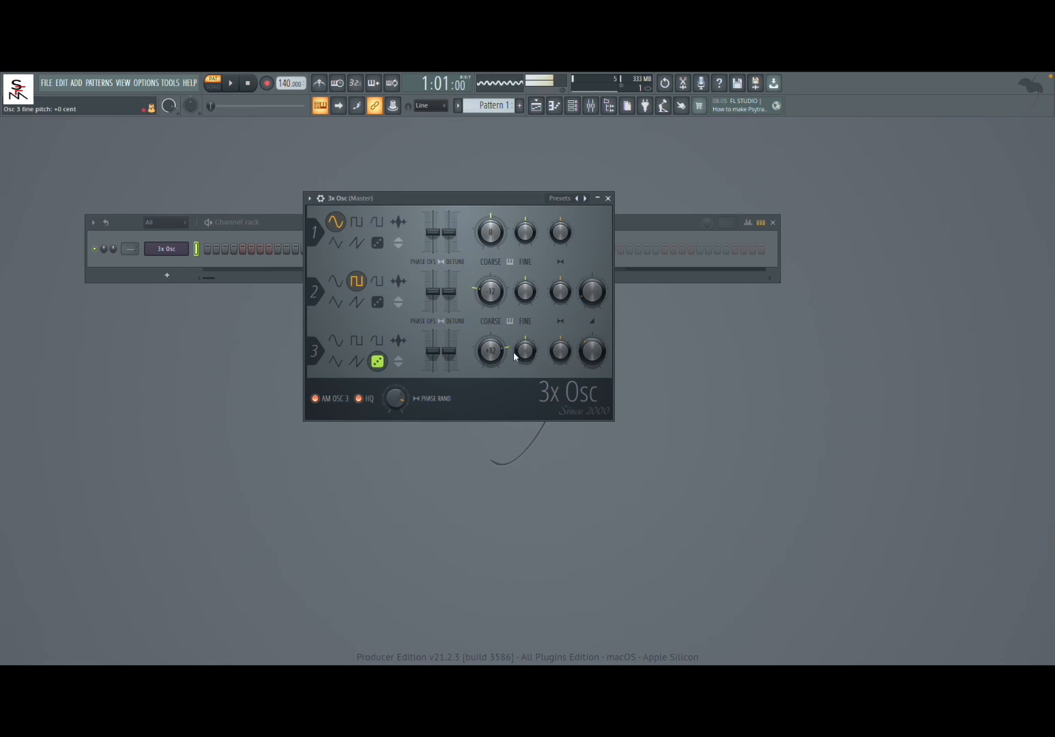
- Lower oscillator 3's coarse pitch to -20 semitones and audition it with repeated notes
mouse_move(491, 351)
mouse_down()
mouse_move(491, 369)
mouse_move(483, 362)
mouse_up()
key(q)
key(q)
key(q)
- Raise oscillator 3's stereo phase offset and lower its stereo detune, then vary its mix level while playing notes
mouse_move(432, 351)
mouse_down()
mouse_move(432, 339)
mouse_move(449, 365)
mouse_up()
key(q)
key(b)
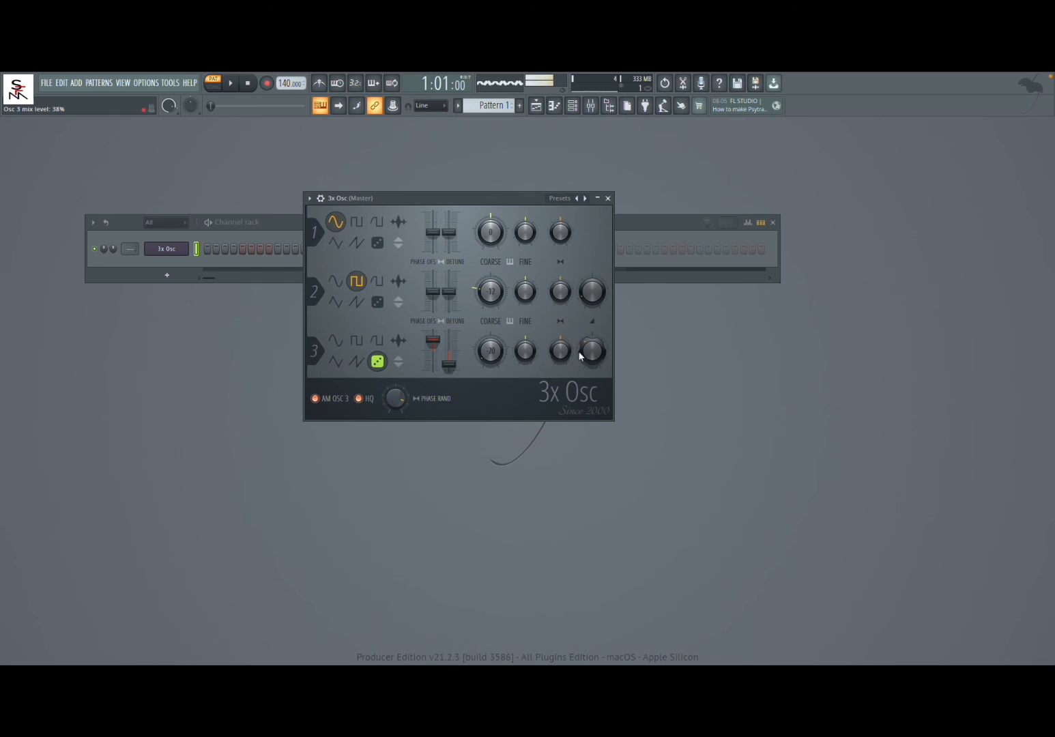
drag(592, 351, 593, 359)
key(t)
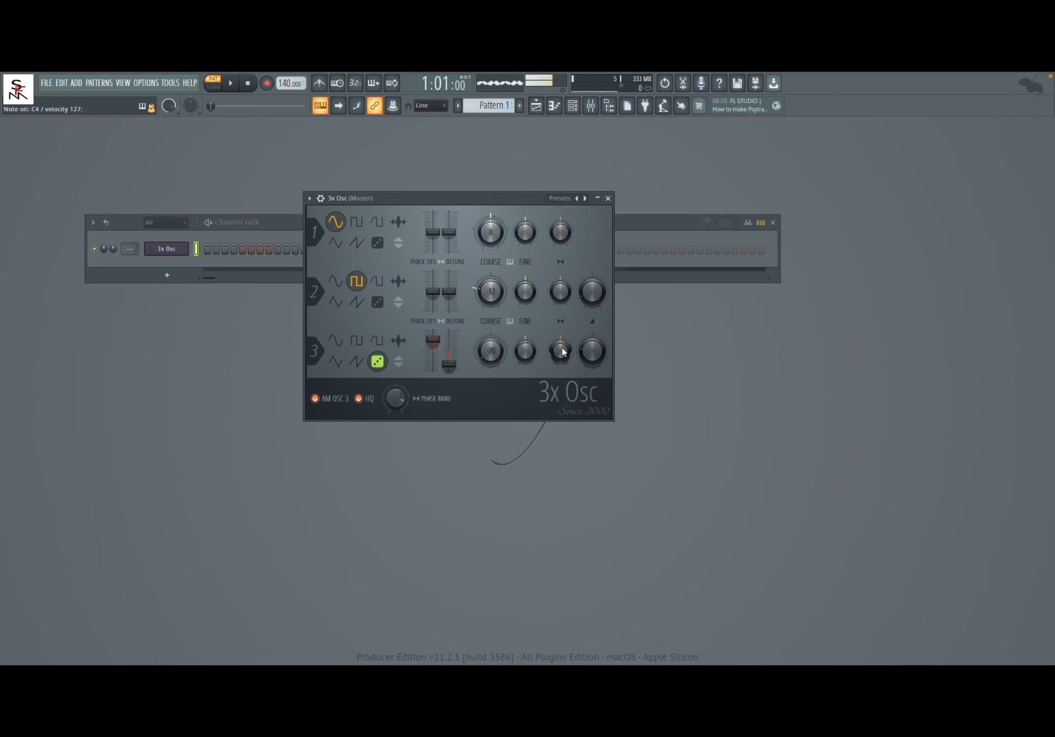
key(b)
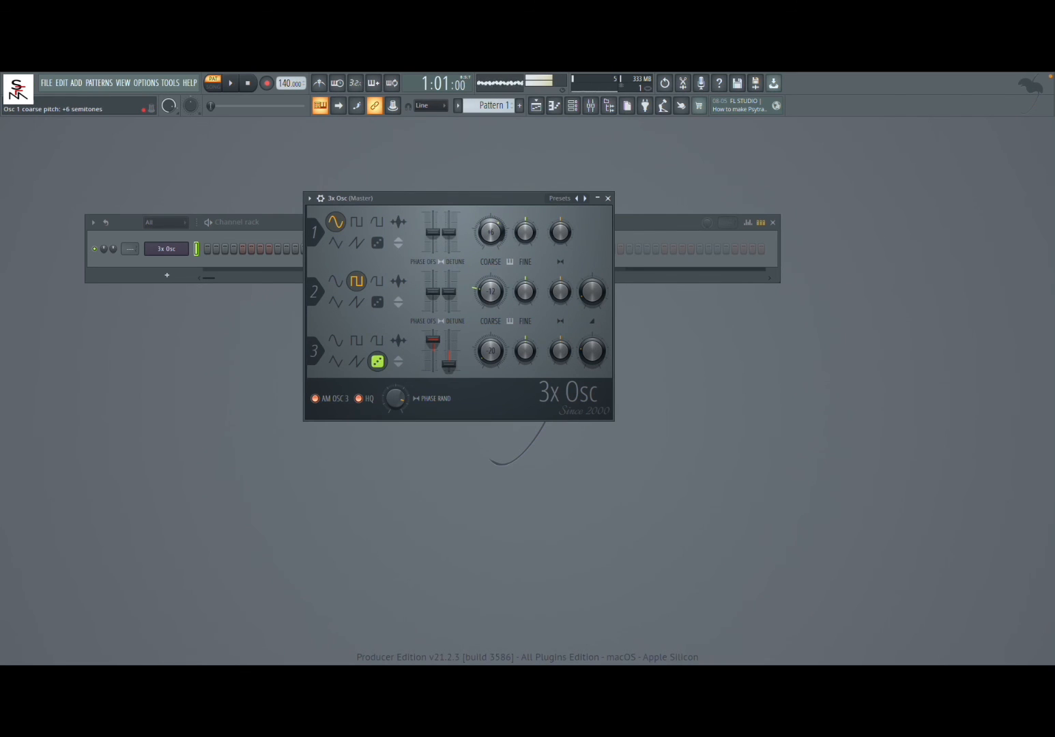
- Try oscillator 1's coarse pitch at +12 semitones, then set it to +7 semitones and audition it with repeated notes
drag(491, 232, 490, 229)
key(x)
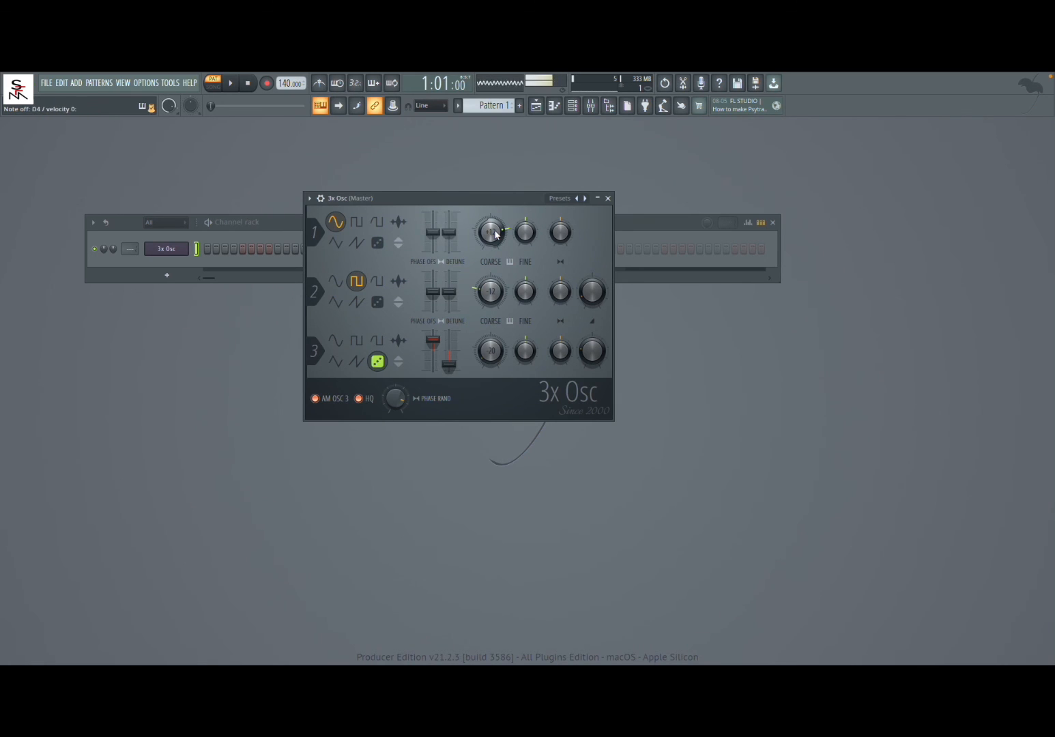
drag(495, 234, 496, 241)
key(q)
key(q)
key(q)
key(q)
key(i)
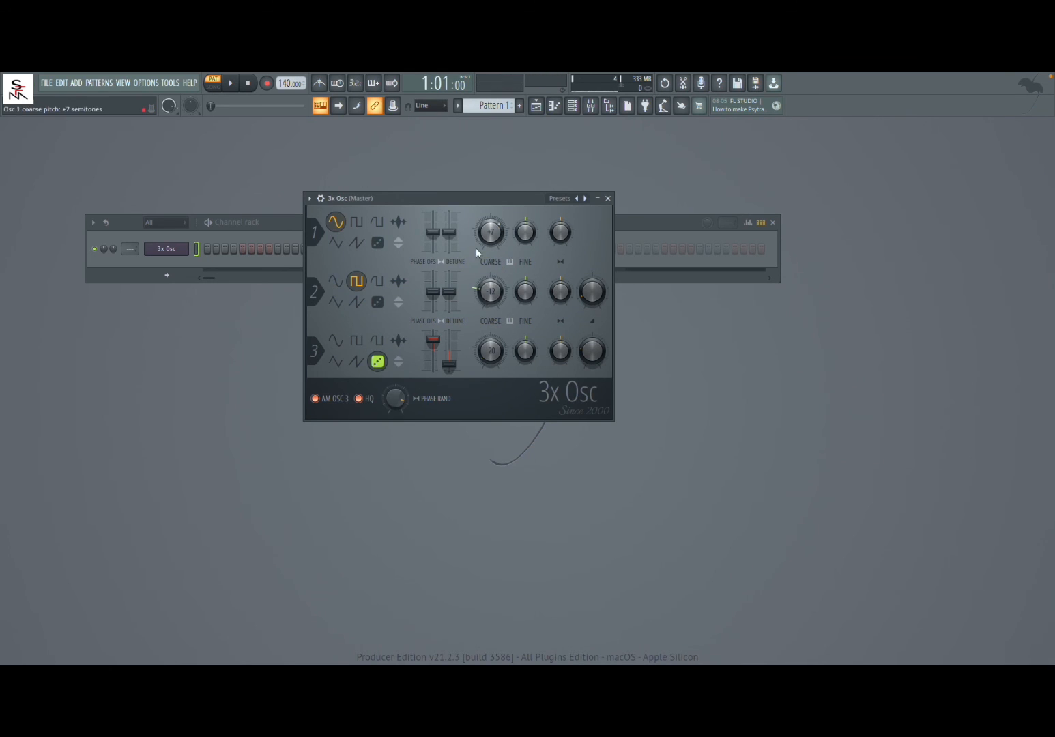
- Turn off AM for oscillator 3 and give it a triangle wave, trying a coarse pitch of -12 semitones
click(318, 400)
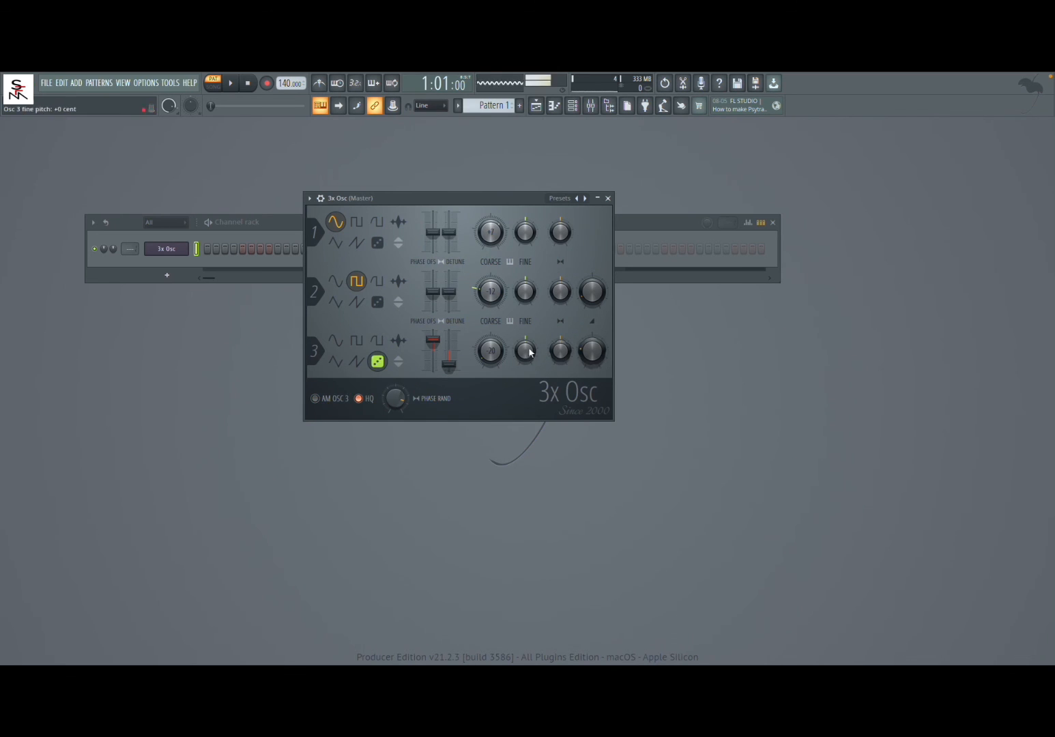
key(n)
click(336, 361)
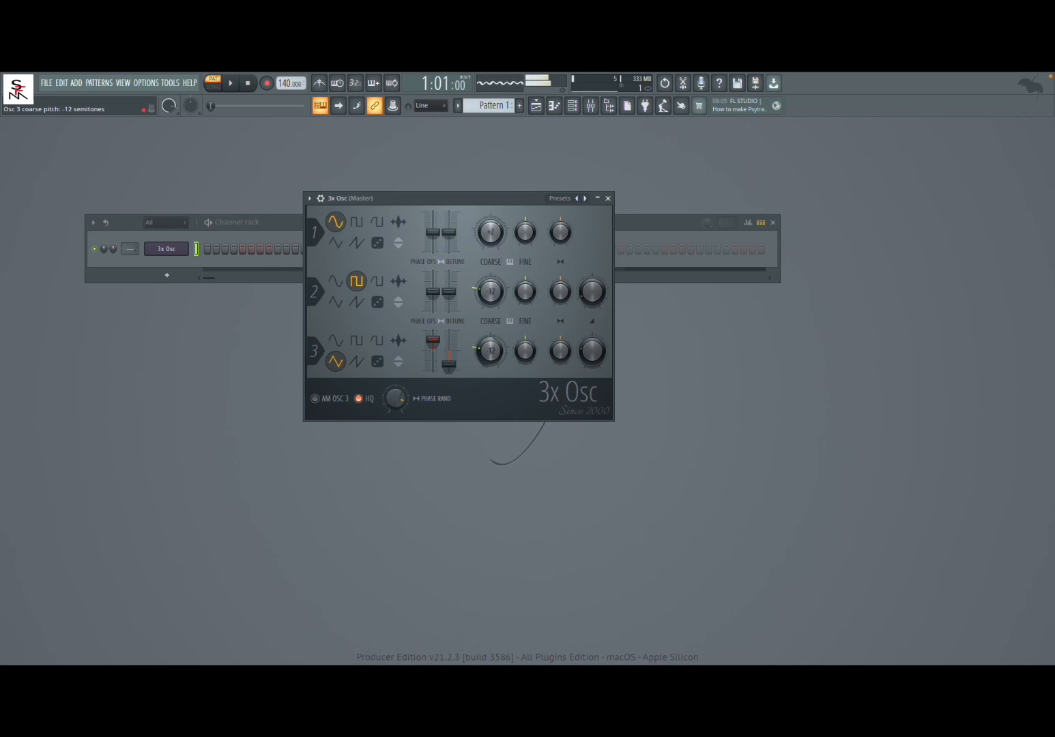
drag(491, 350, 490, 356)
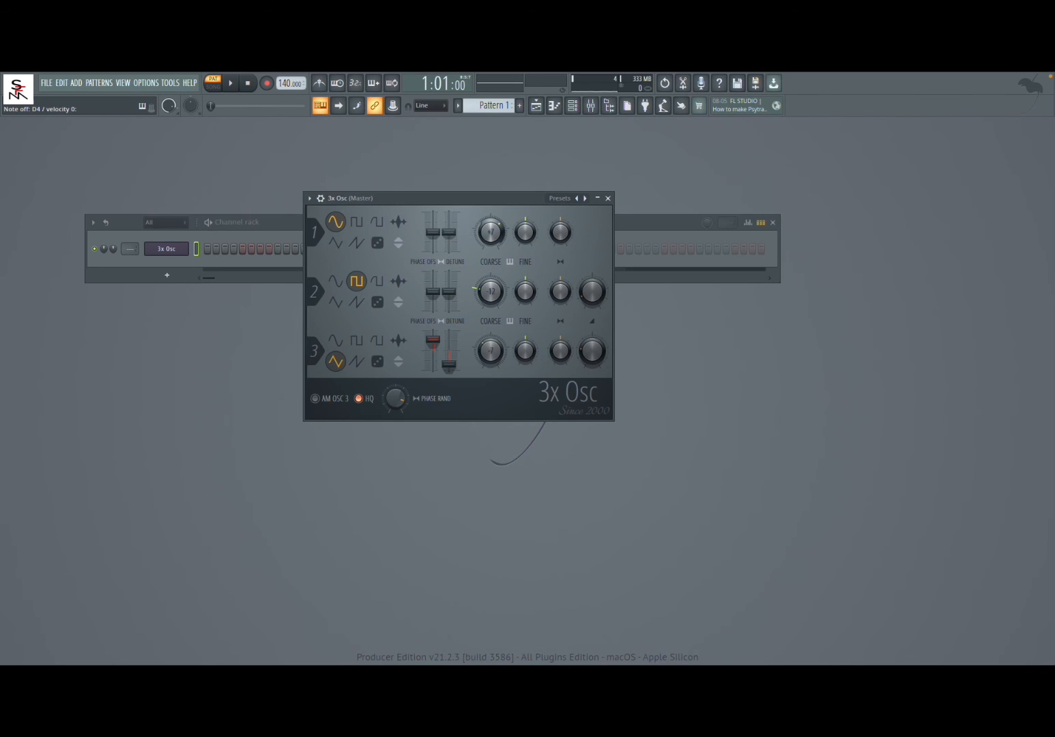
- Set the coarse pitch of oscillator 1 to 0, oscillator 2 to +4 and oscillator 3 to +7 semitones
drag(491, 232, 490, 239)
drag(489, 233, 488, 236)
drag(490, 291, 489, 276)
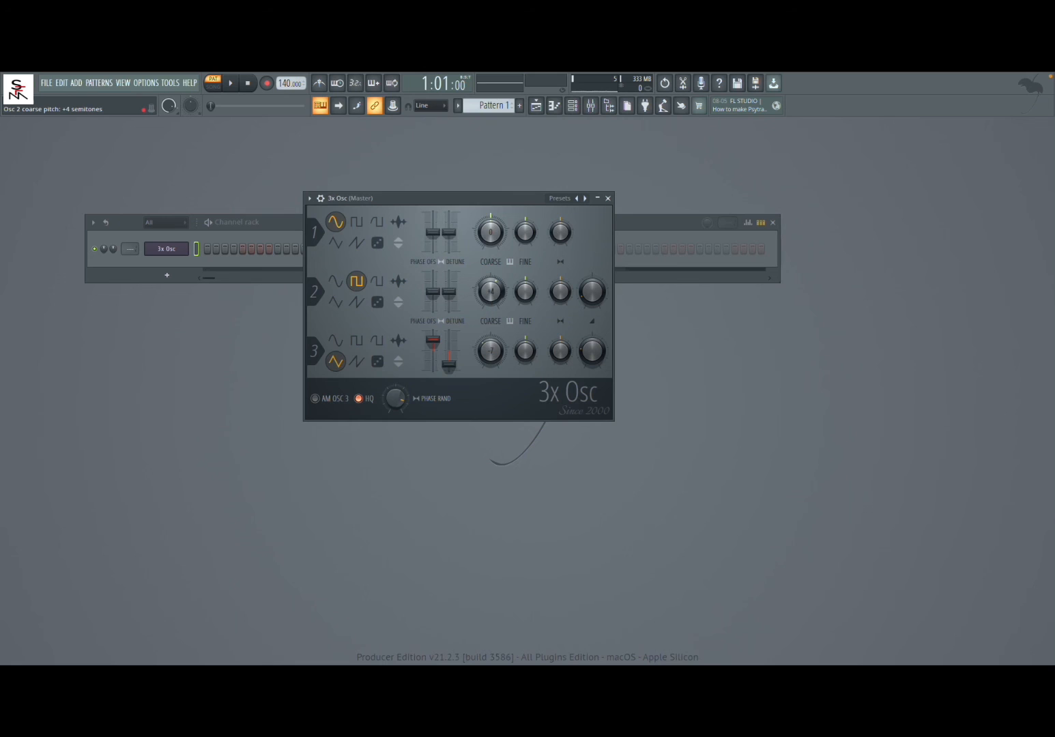
drag(490, 351, 490, 336)
- Play alternating notes to hear the chord formed by the three oscillators' coarse pitches
key(z)
key(z)
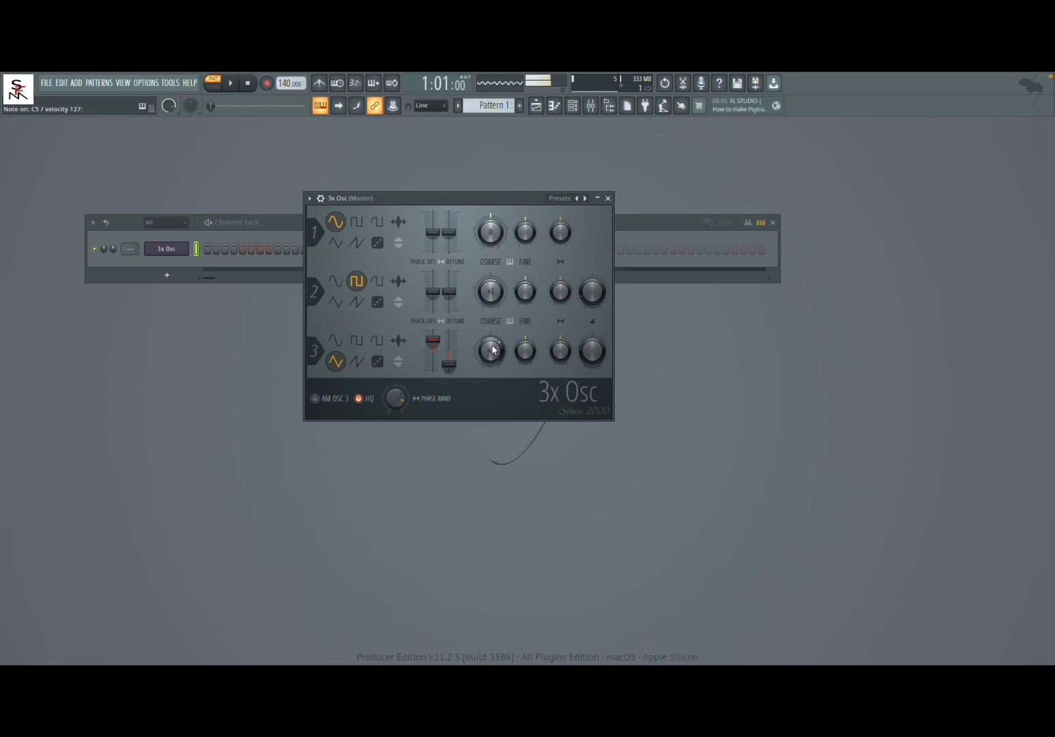
key(z)
key(x)
key(z)
key(x)
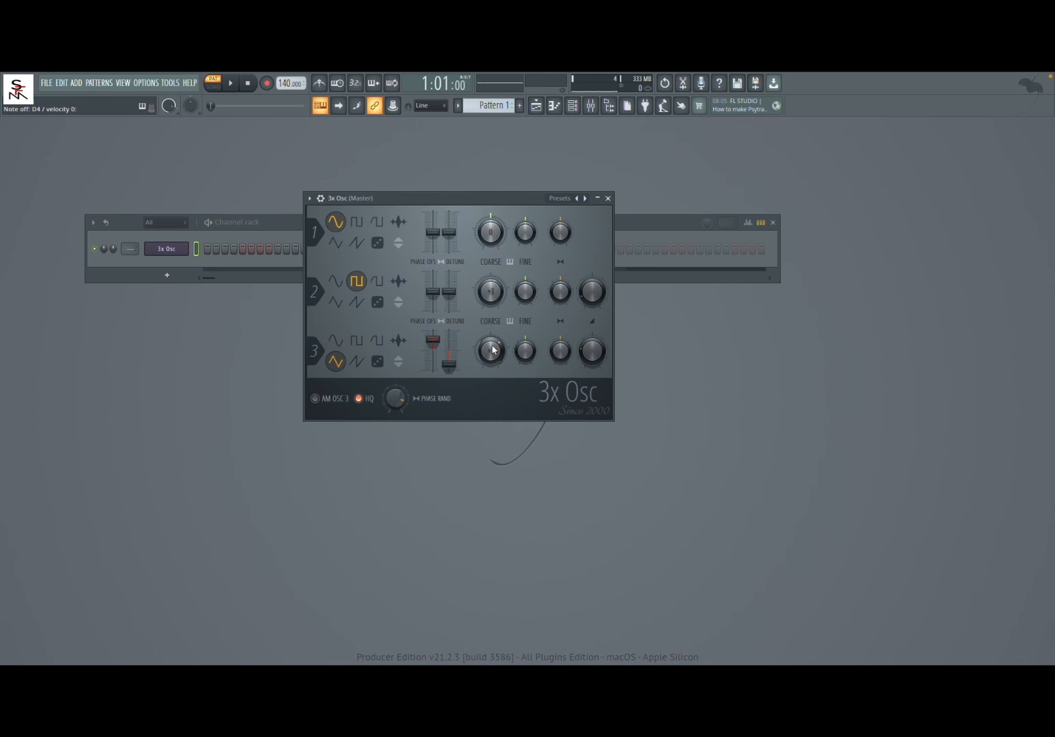